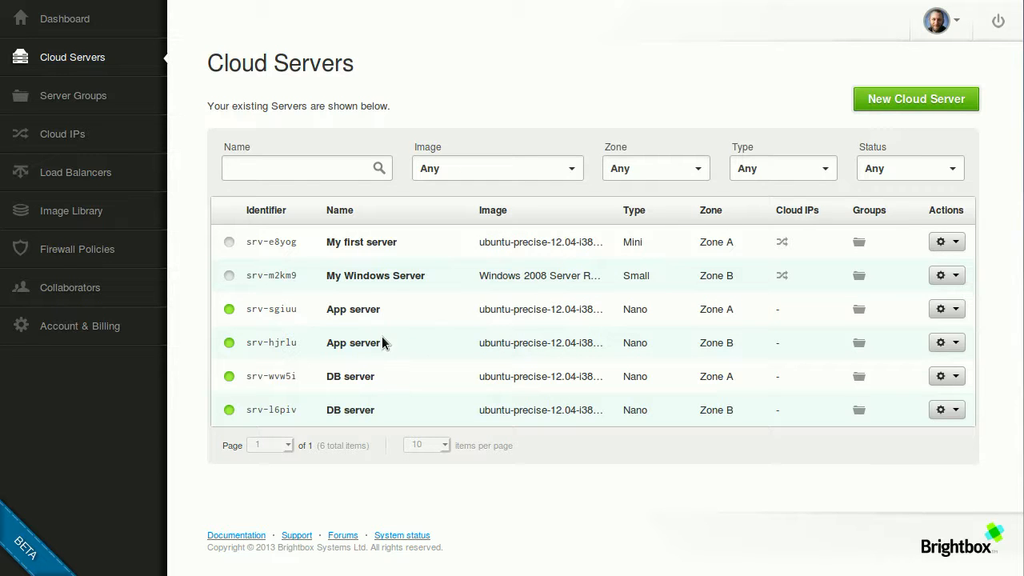
- Review the load balancers, the App servers' group memberships and the firewall policy of the default server group
click(80, 174)
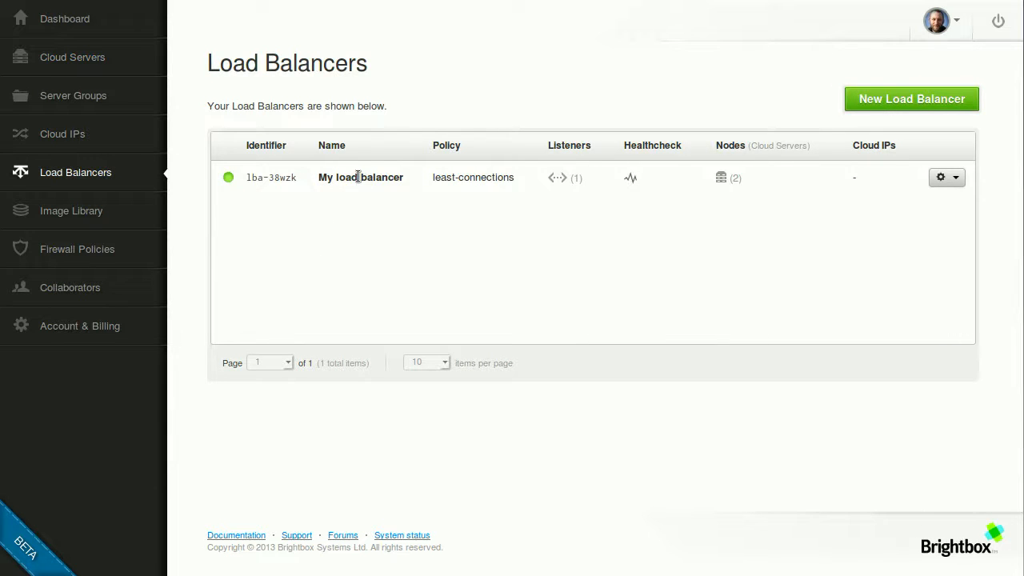
click(80, 62)
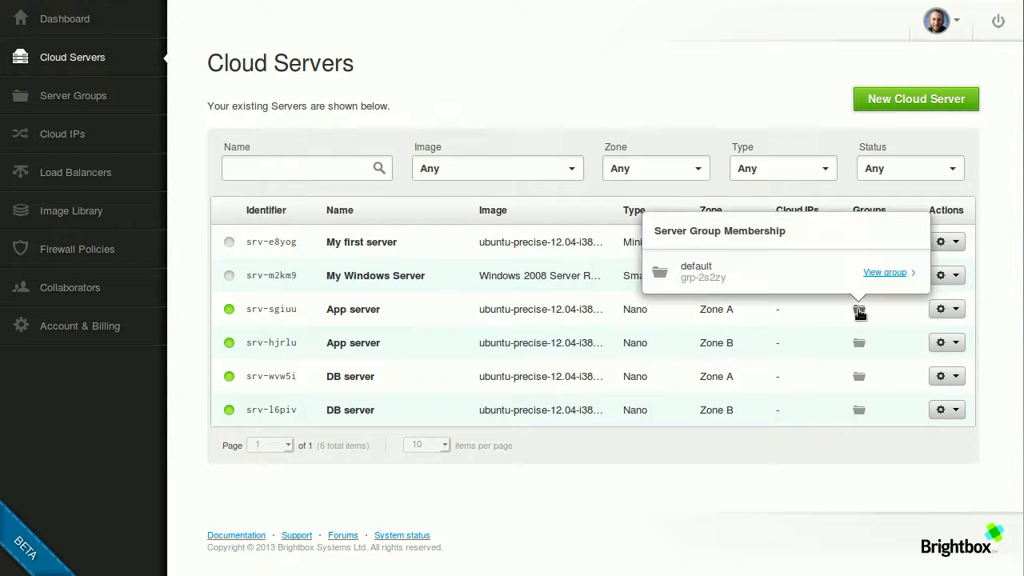
mouse_move(864, 348)
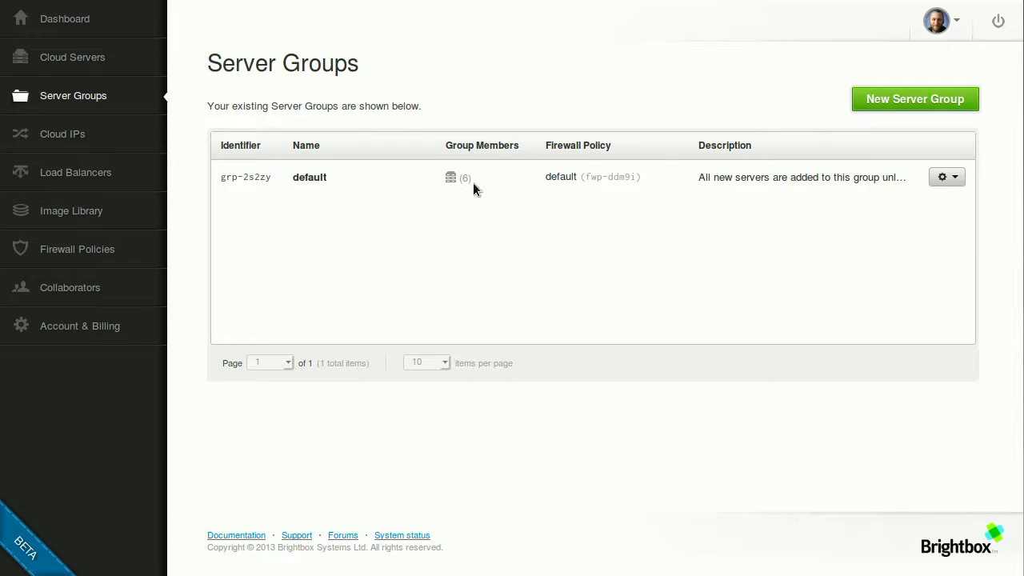
mouse_move(573, 178)
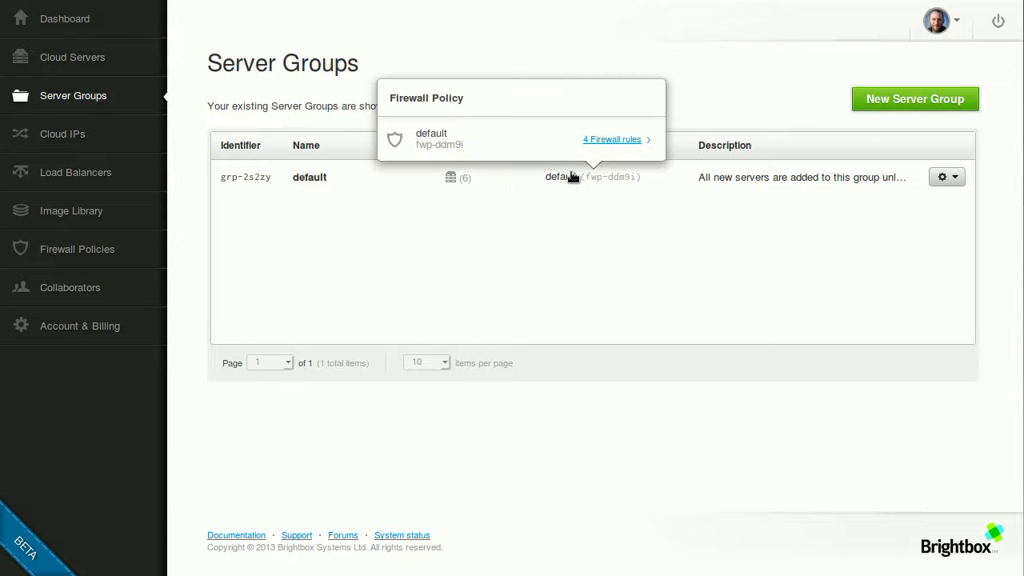
click(612, 140)
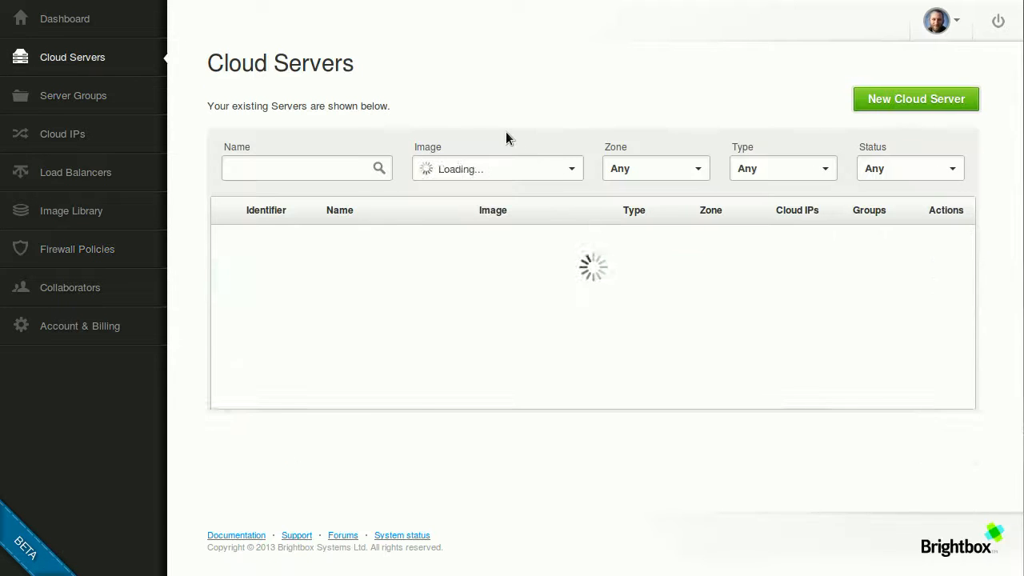
- Create a server group named "App servers" with a newly created firewall policy and both App server machines, and check the firewall policies
click(106, 99)
click(912, 112)
click(326, 87)
text(App servers)
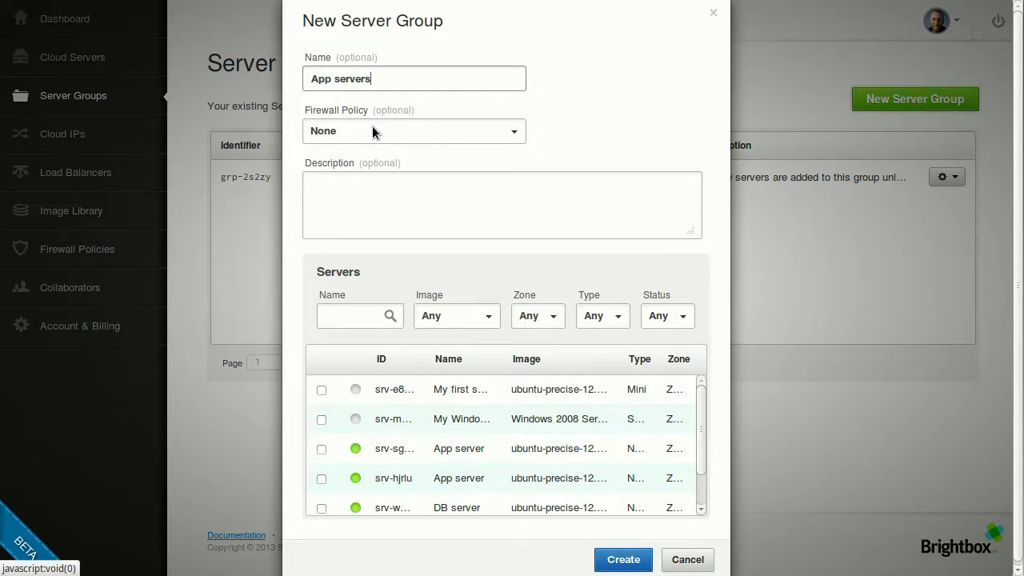
click(364, 136)
click(376, 174)
click(381, 210)
scroll(480, 436, down, 1)
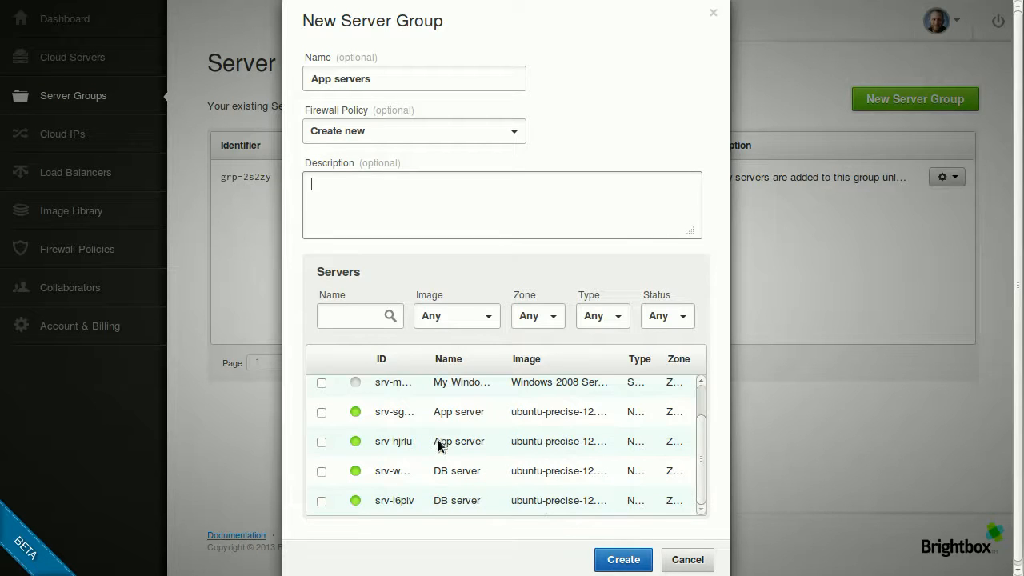
click(321, 412)
click(322, 441)
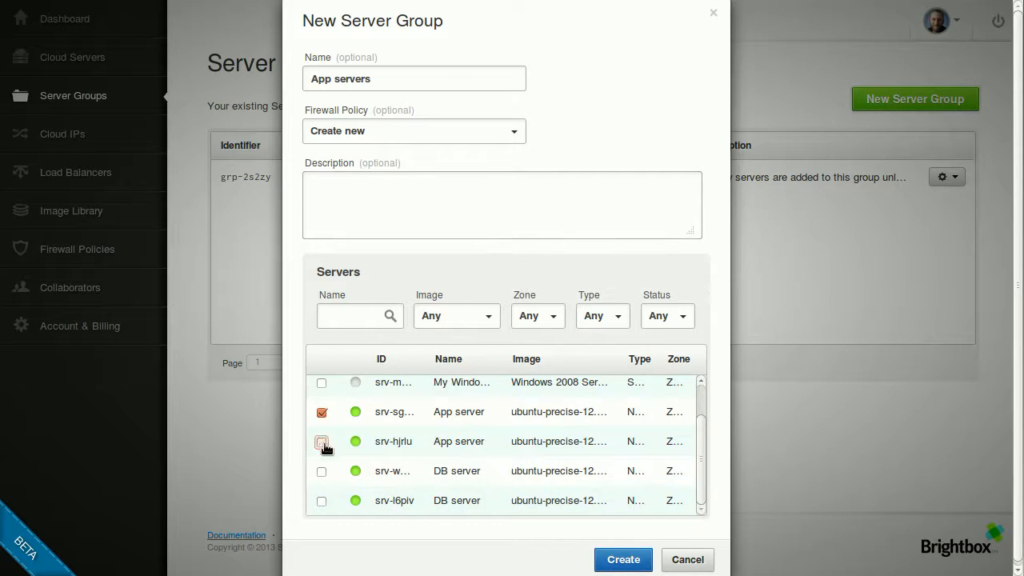
click(628, 563)
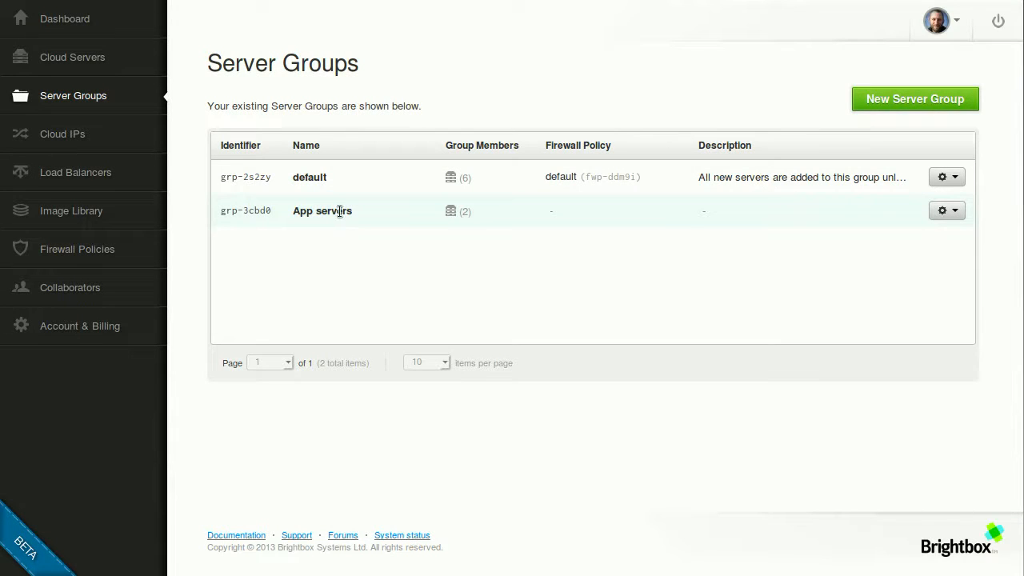
click(93, 252)
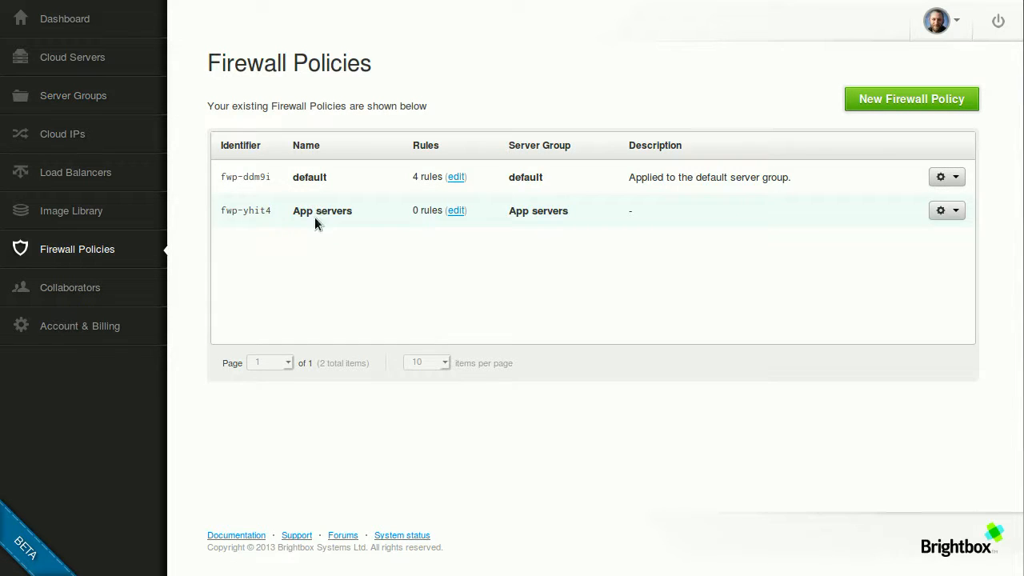
- Create a server group named "DB servers" with a newly created firewall policy and both DB server machines as members
click(130, 92)
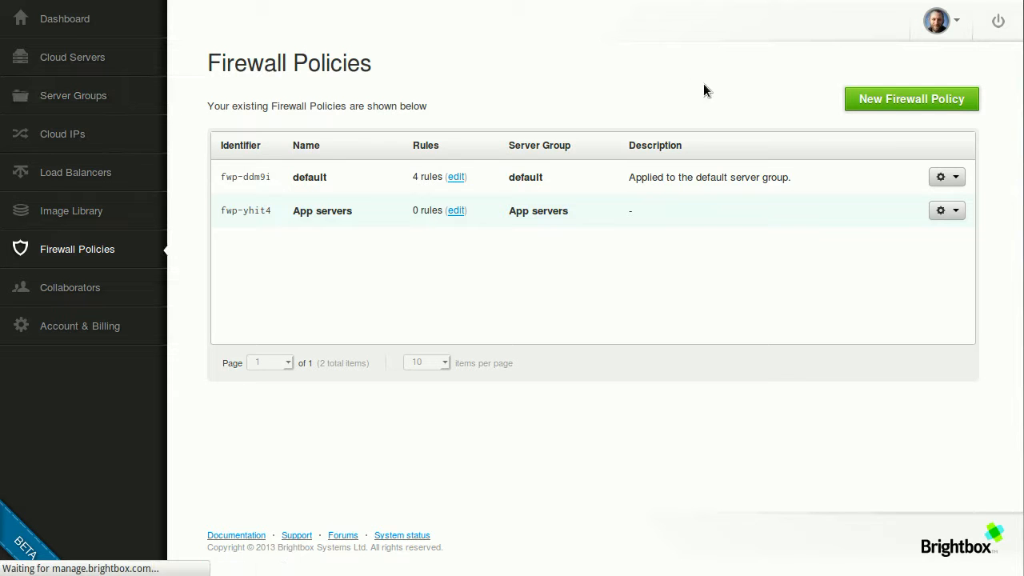
click(879, 99)
click(343, 83)
text(DB servers)
click(355, 132)
click(363, 176)
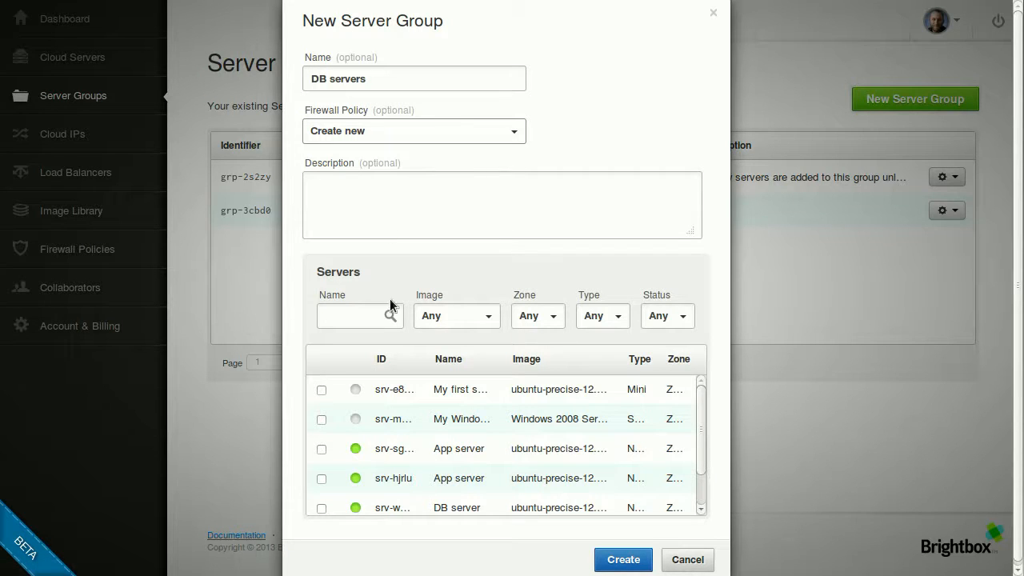
scroll(385, 441, down, 1)
click(322, 472)
click(321, 502)
click(634, 560)
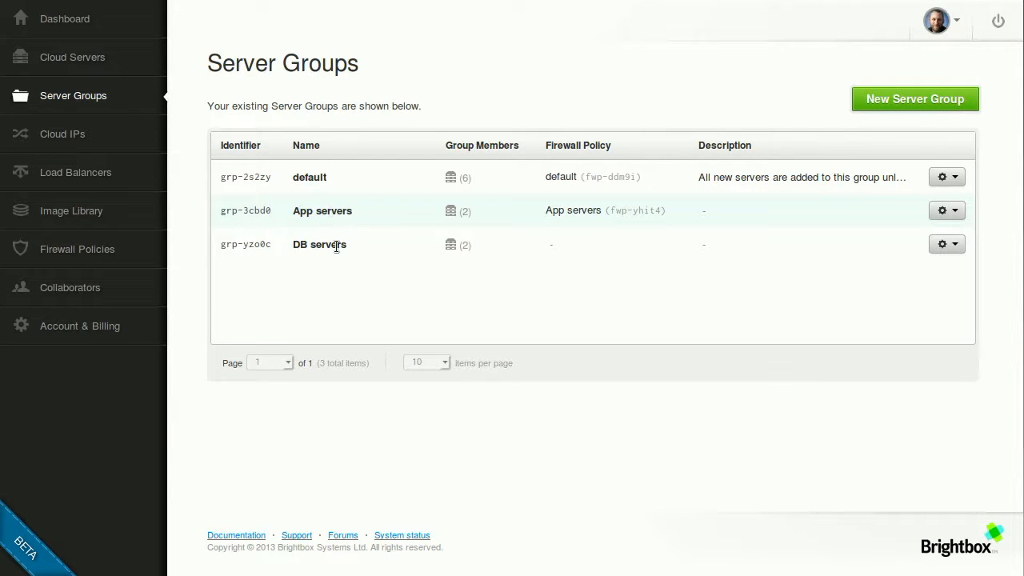
- Add an inbound TCP rule from any source to destination port 80 in the App servers firewall policy
click(128, 250)
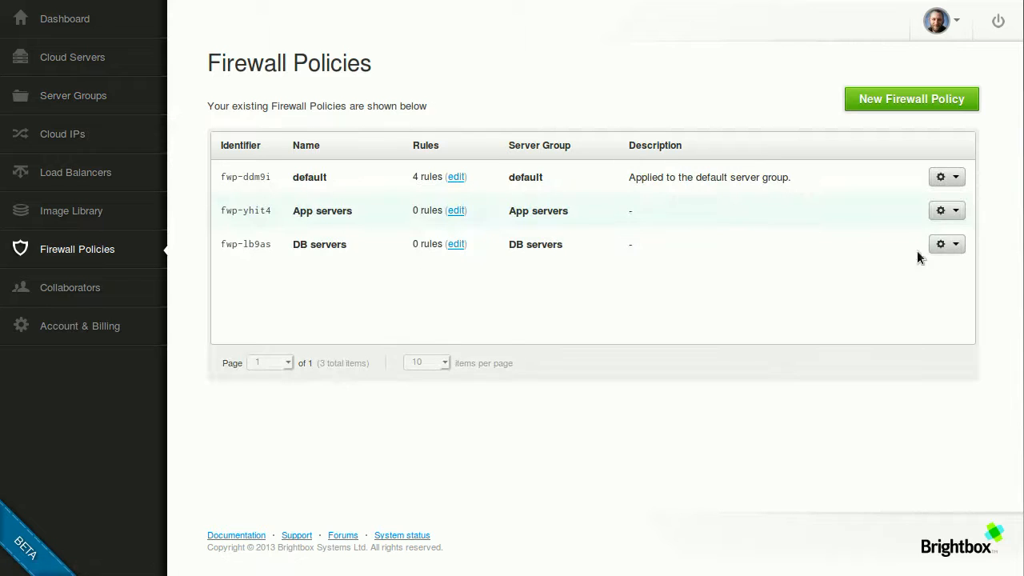
click(946, 211)
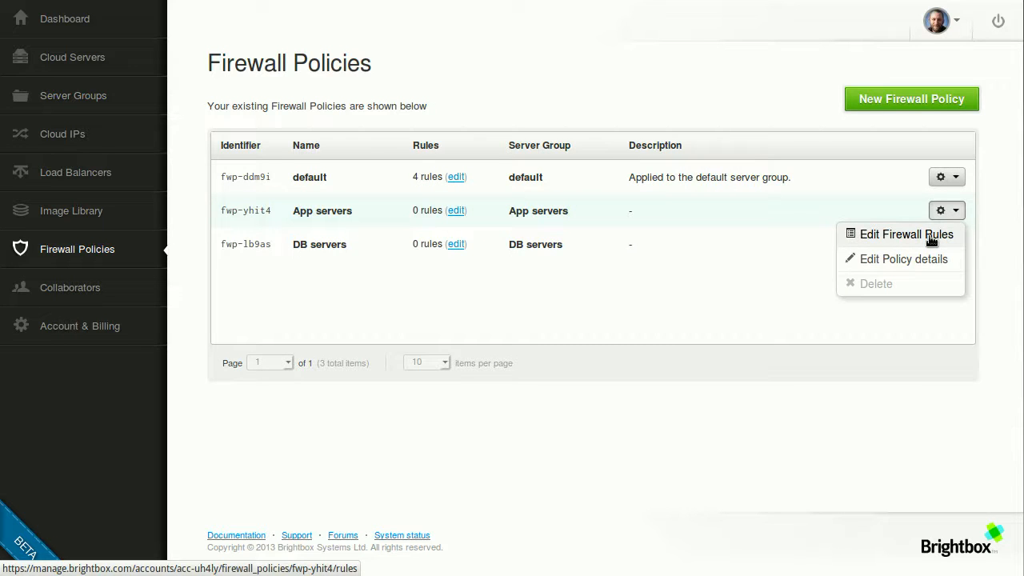
click(931, 237)
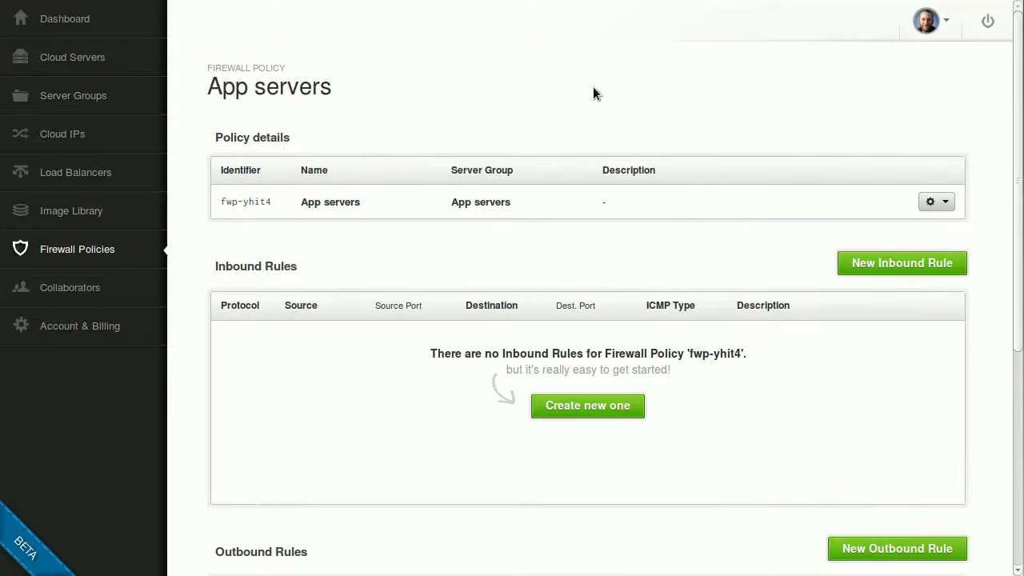
click(611, 407)
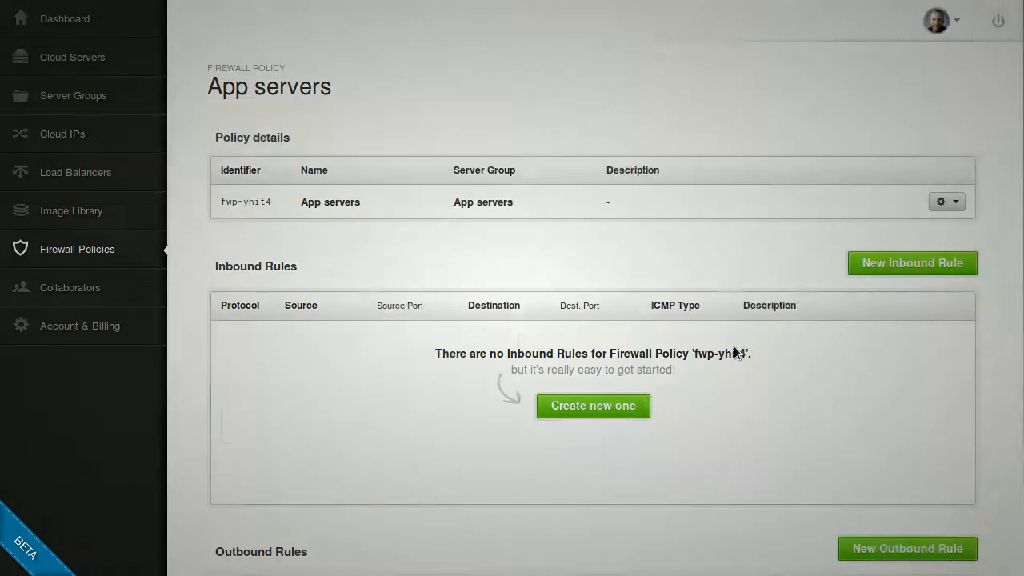
click(331, 275)
click(332, 238)
click(348, 275)
click(325, 346)
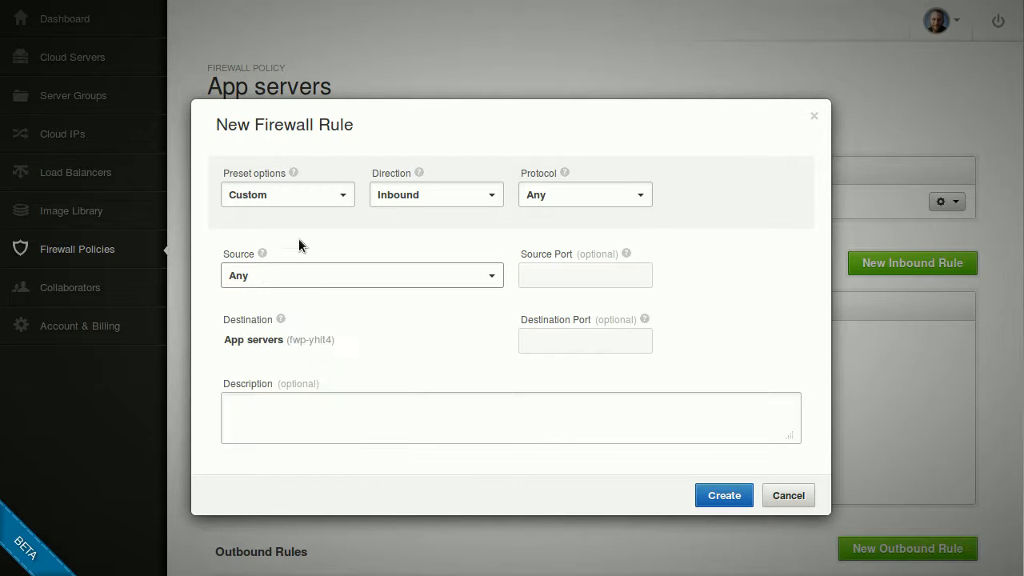
click(560, 195)
click(575, 239)
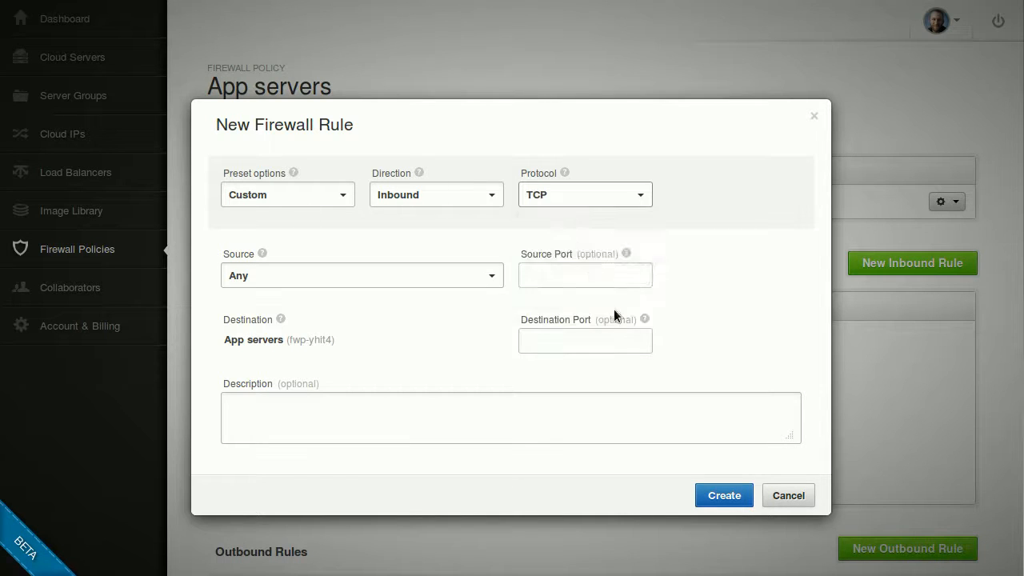
click(560, 346)
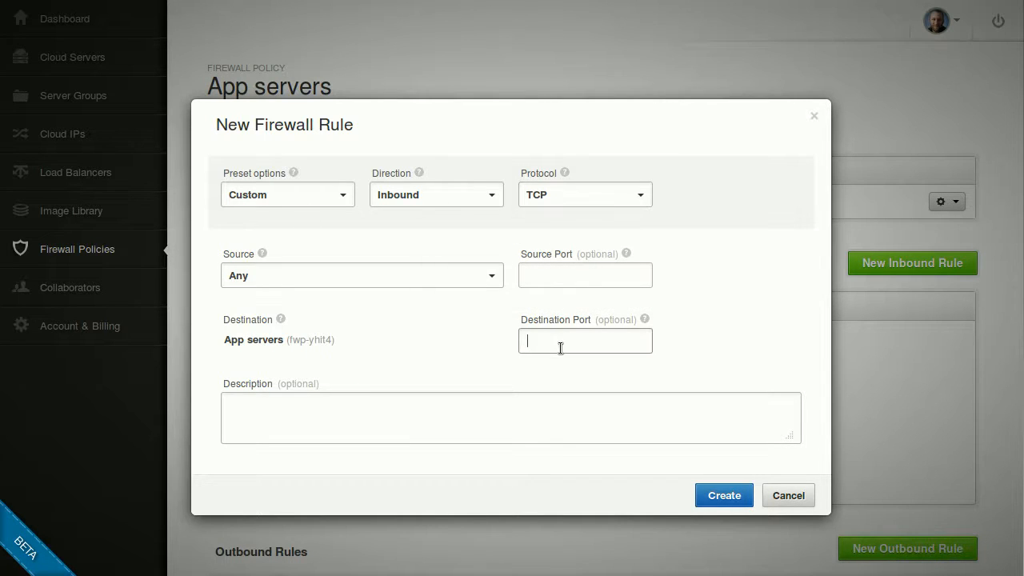
text(80)
click(726, 495)
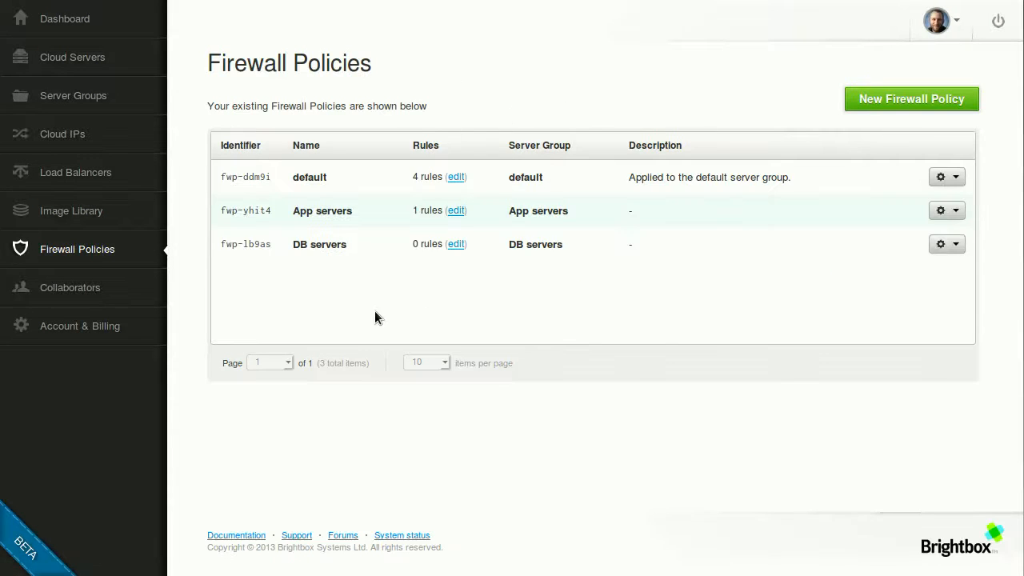
- Add an inbound TCP rule from the App servers group to destination port 3306 in the DB servers firewall policy
click(952, 245)
click(931, 269)
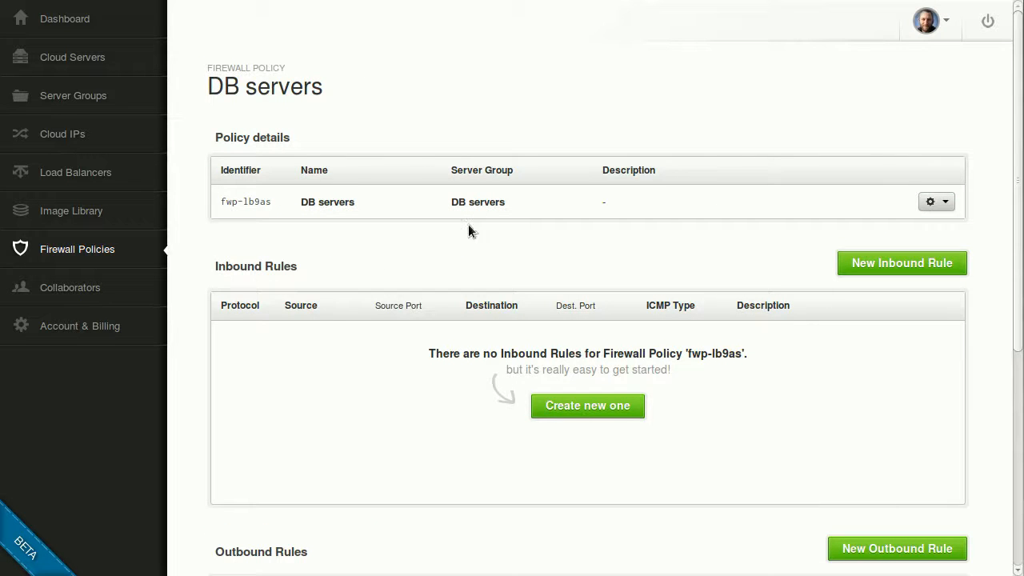
click(587, 406)
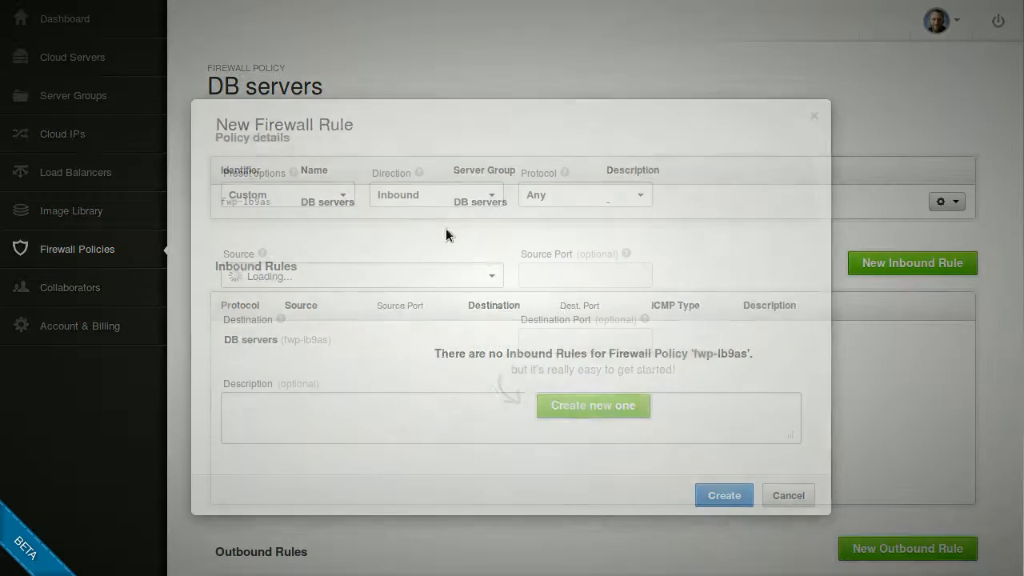
click(570, 196)
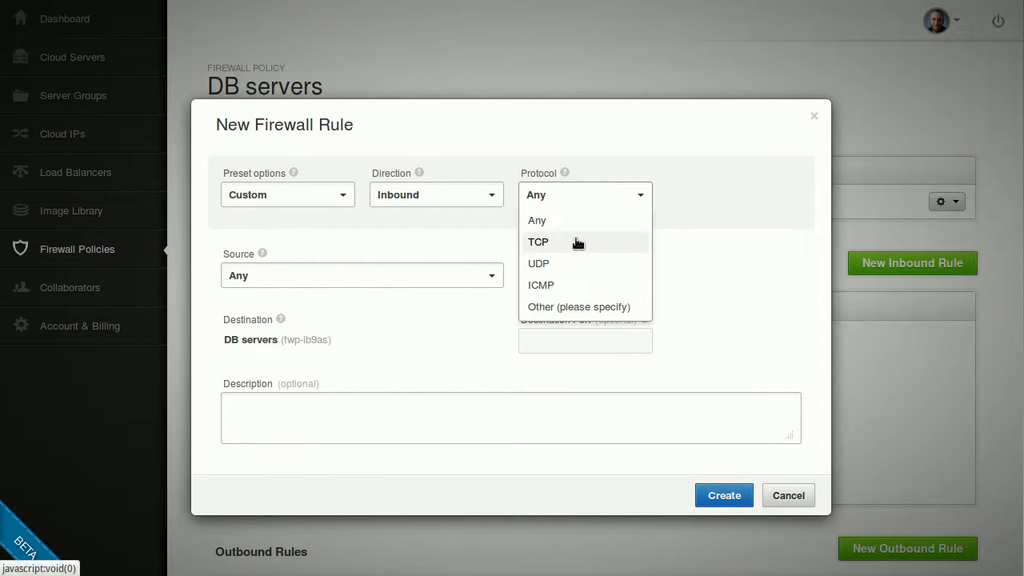
click(578, 242)
click(360, 275)
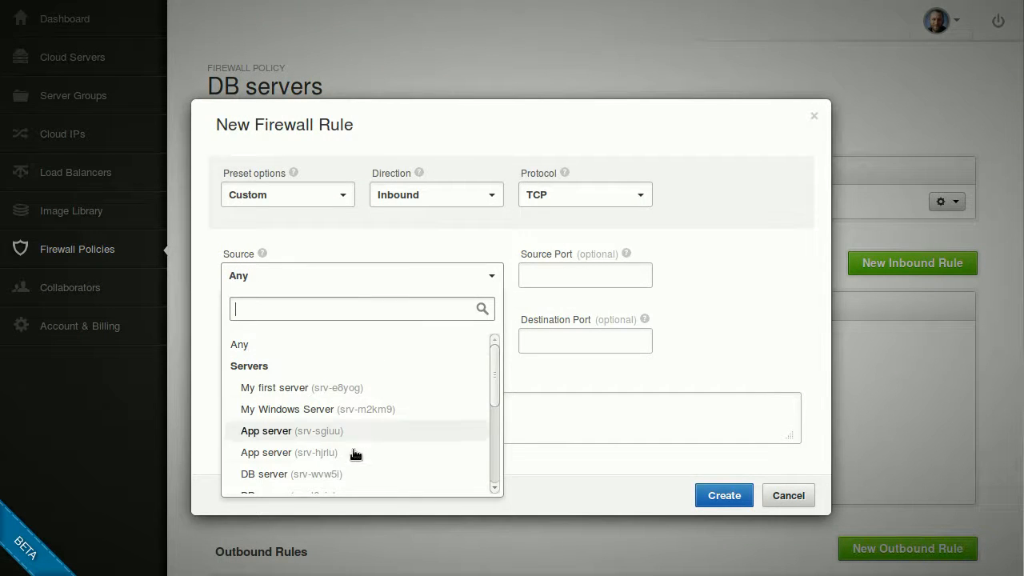
scroll(339, 434, down, 3)
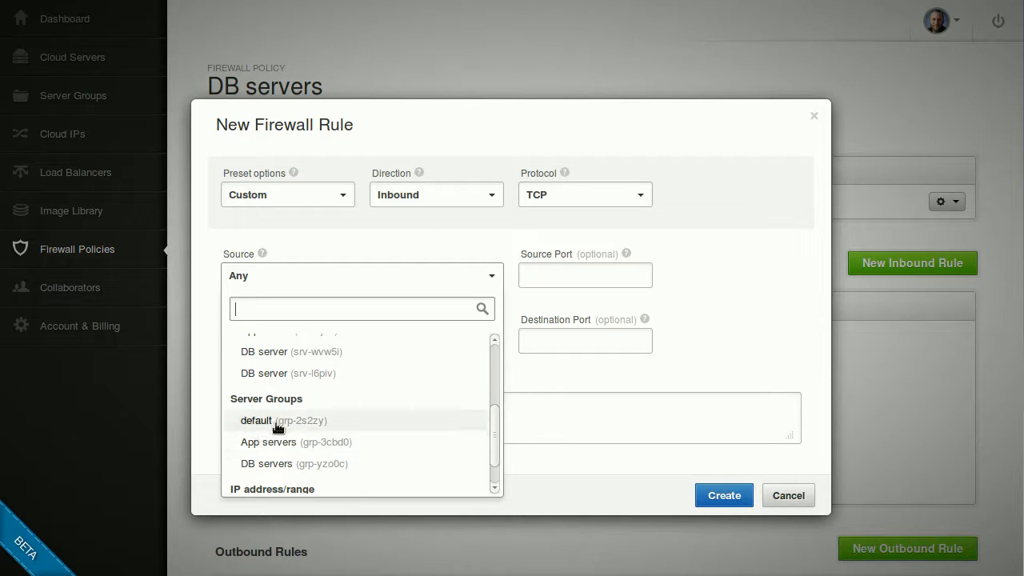
click(380, 444)
click(569, 344)
text(3306)
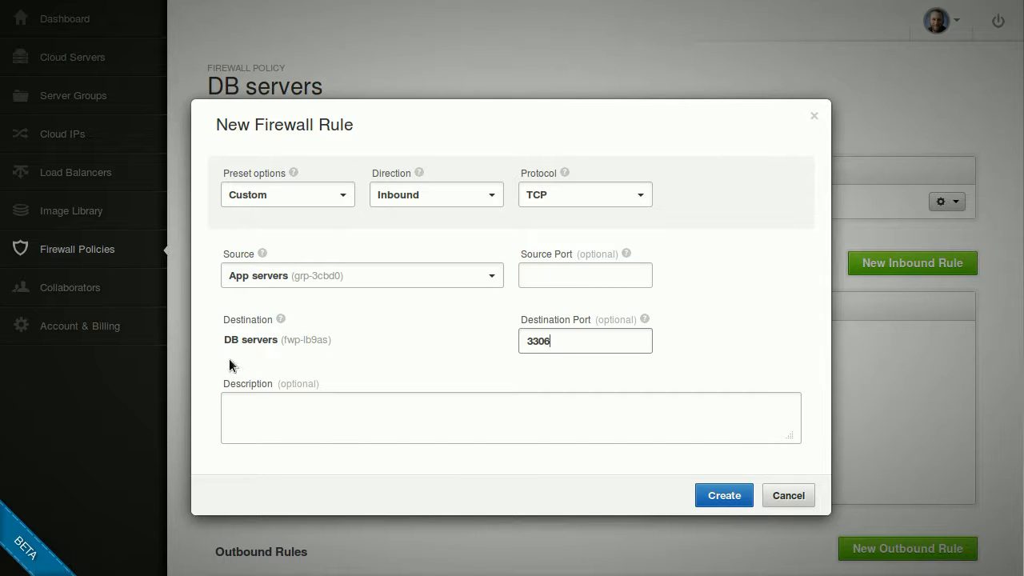
click(725, 495)
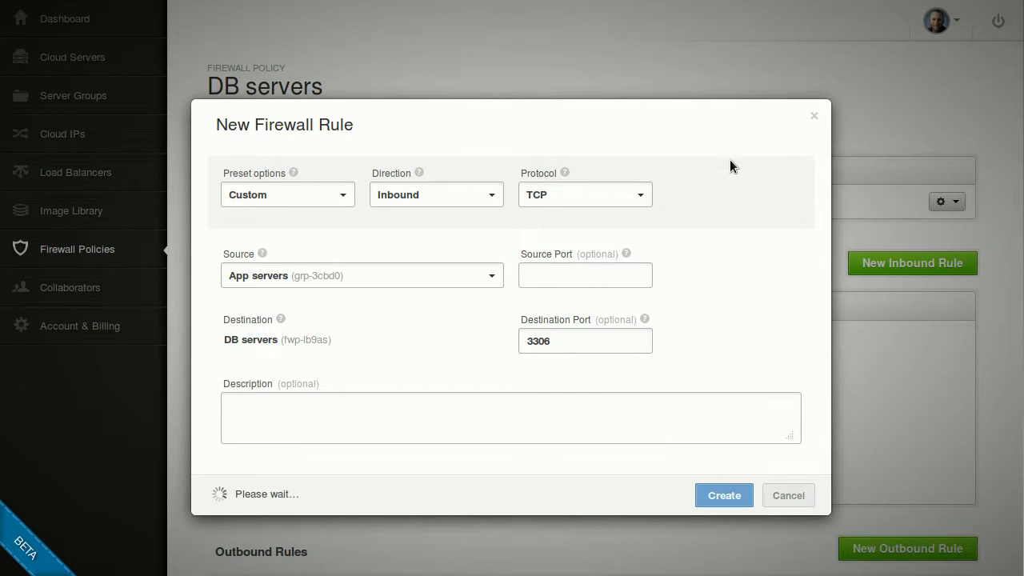
- Add a second inbound TCP rule to the DB servers policy, from the DB servers group to destination port 3306
scroll(878, 300, down, 1)
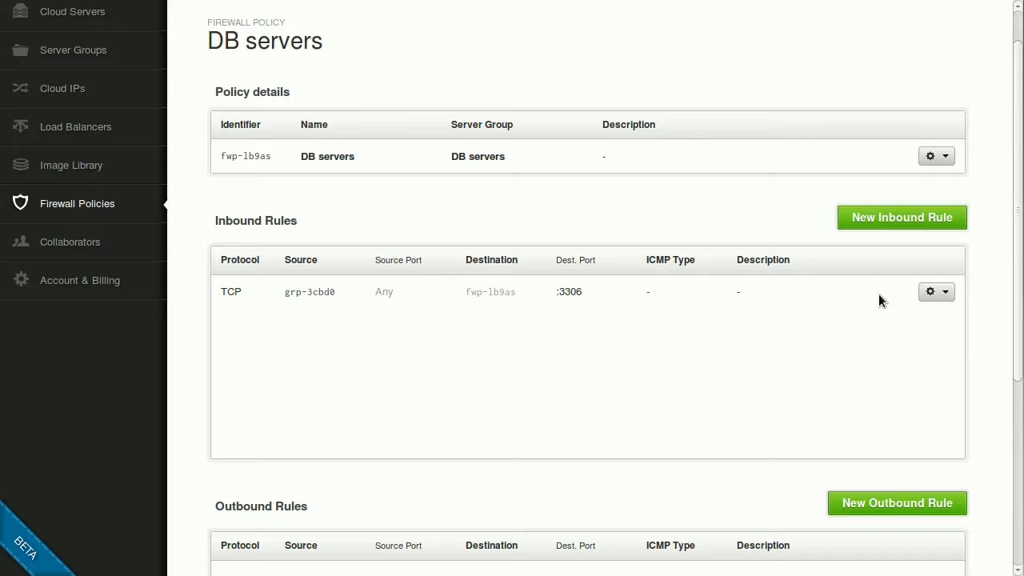
click(901, 216)
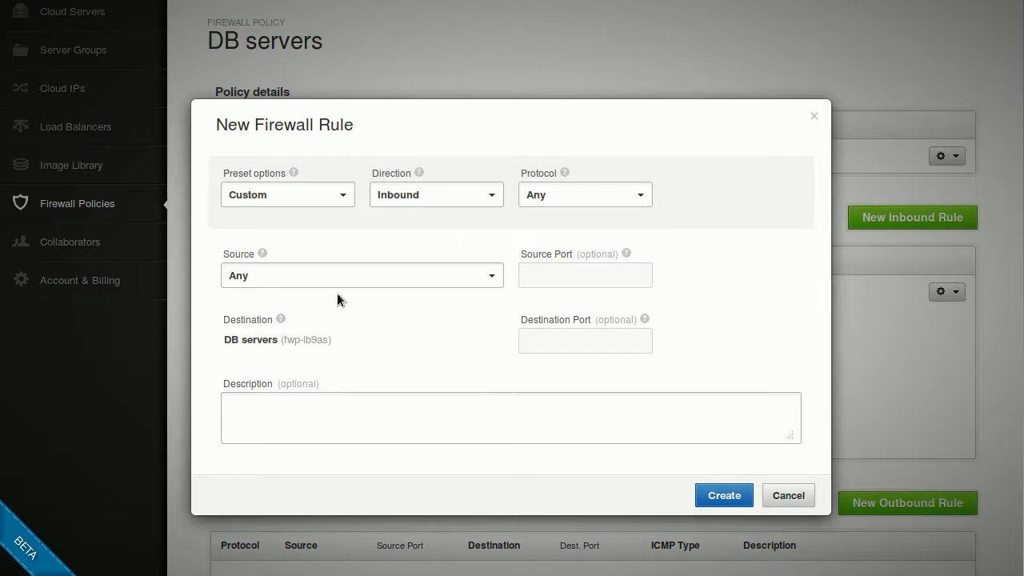
click(298, 279)
scroll(360, 400, down, 1)
scroll(362, 407, down, 3)
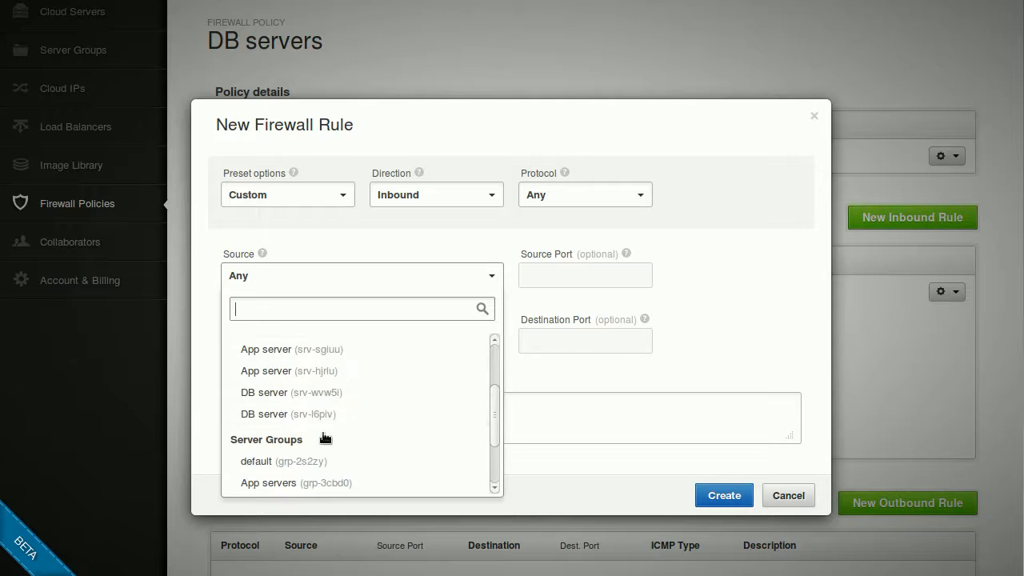
click(380, 436)
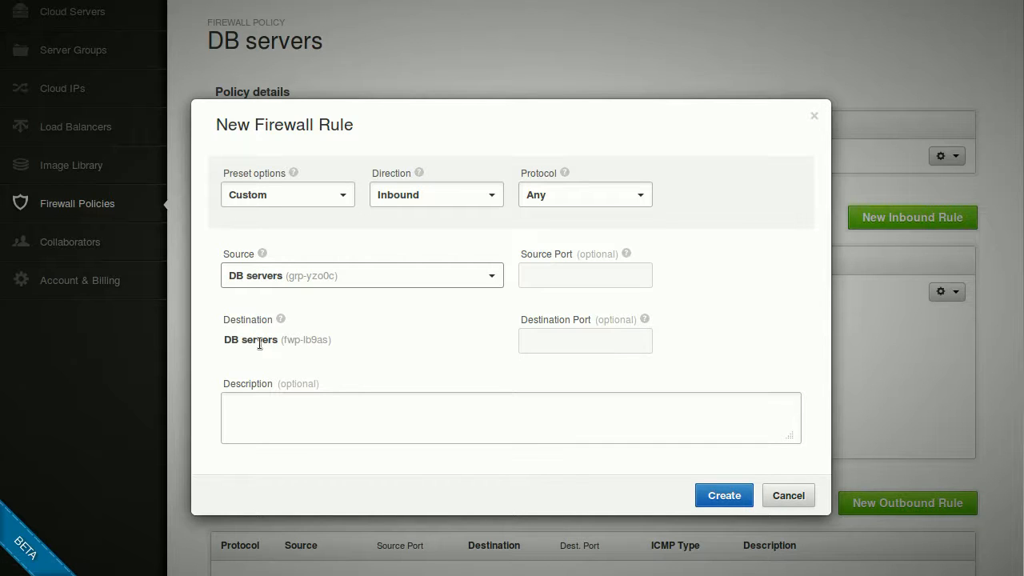
click(591, 200)
click(583, 240)
click(568, 343)
text(3306)
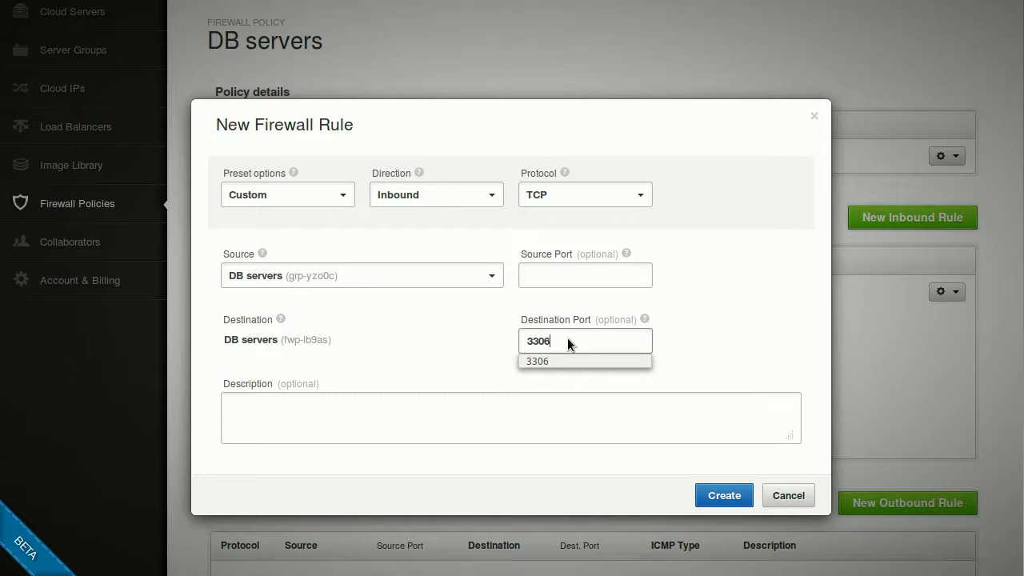
click(724, 496)
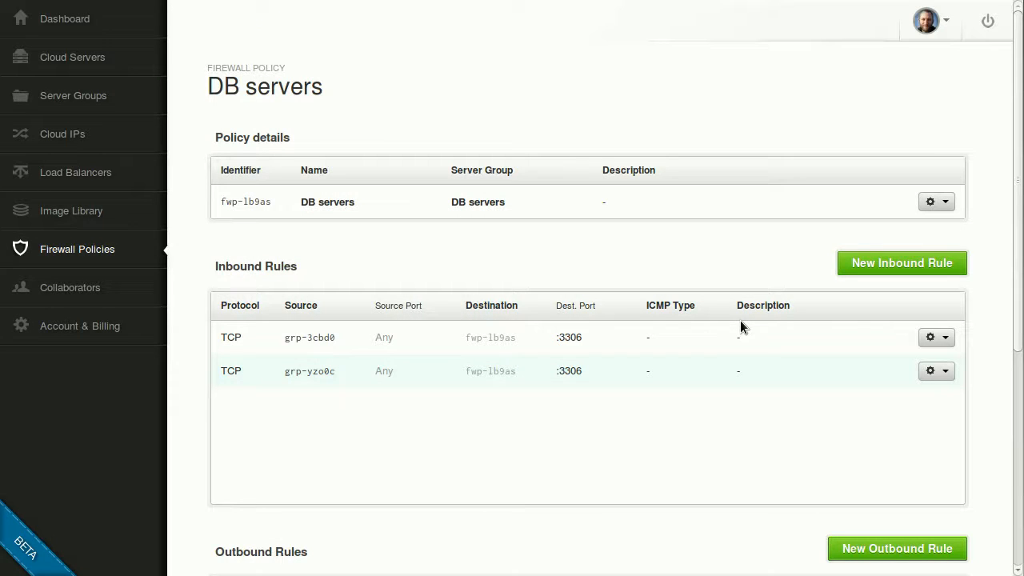
- Check the group memberships in the cloud server list and review the default firewall policy's rules
click(114, 57)
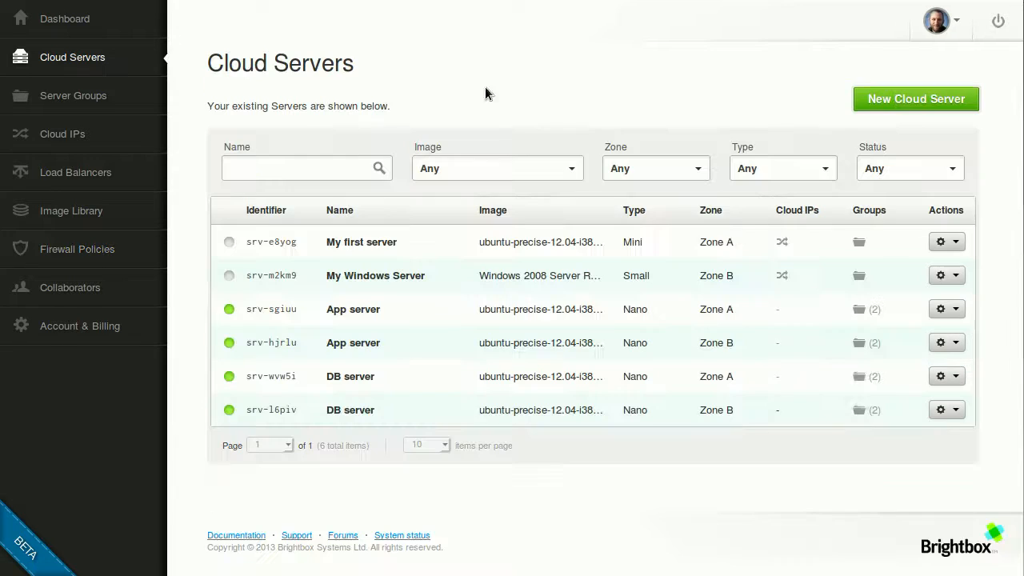
click(82, 251)
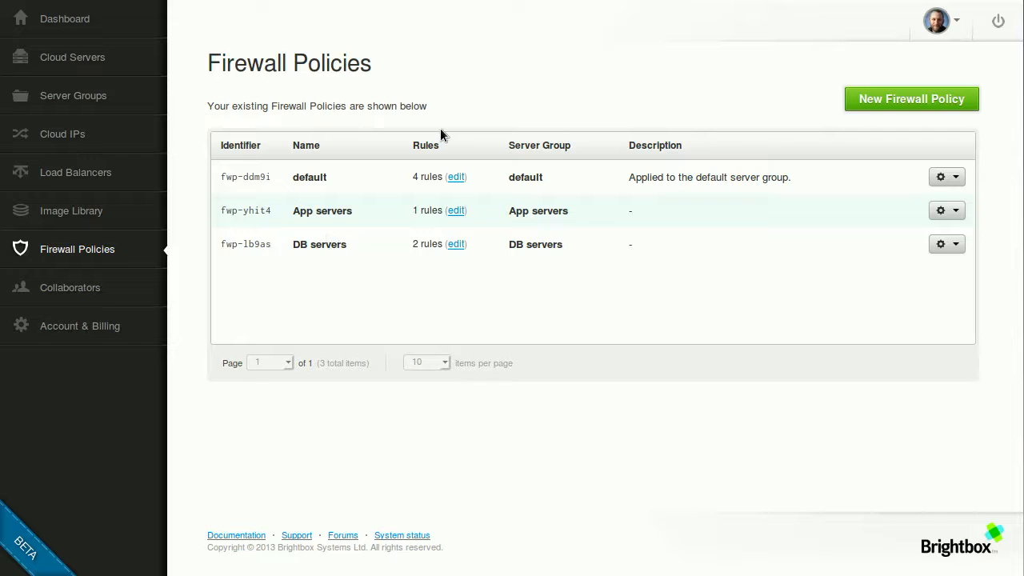
click(942, 177)
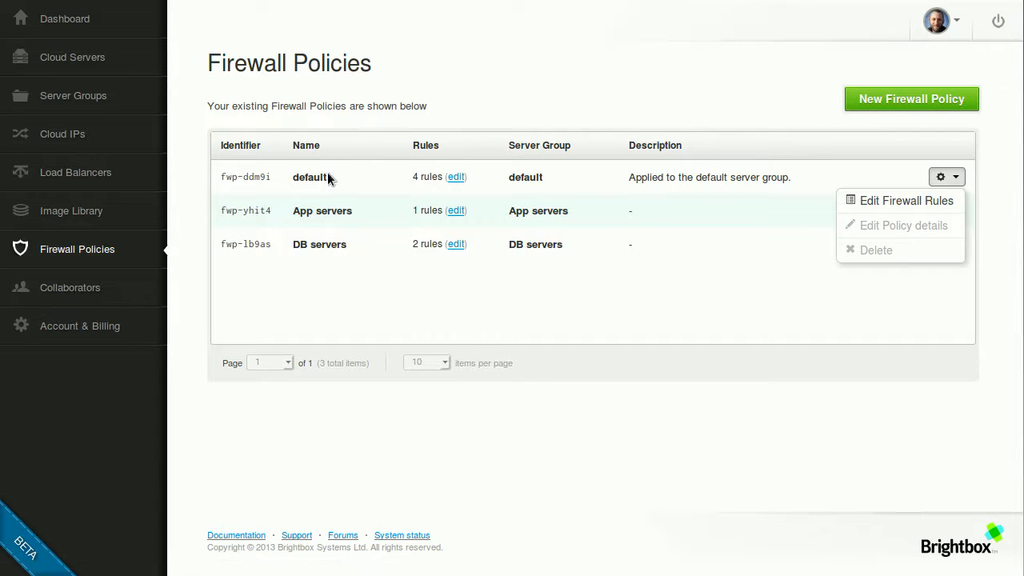
click(941, 205)
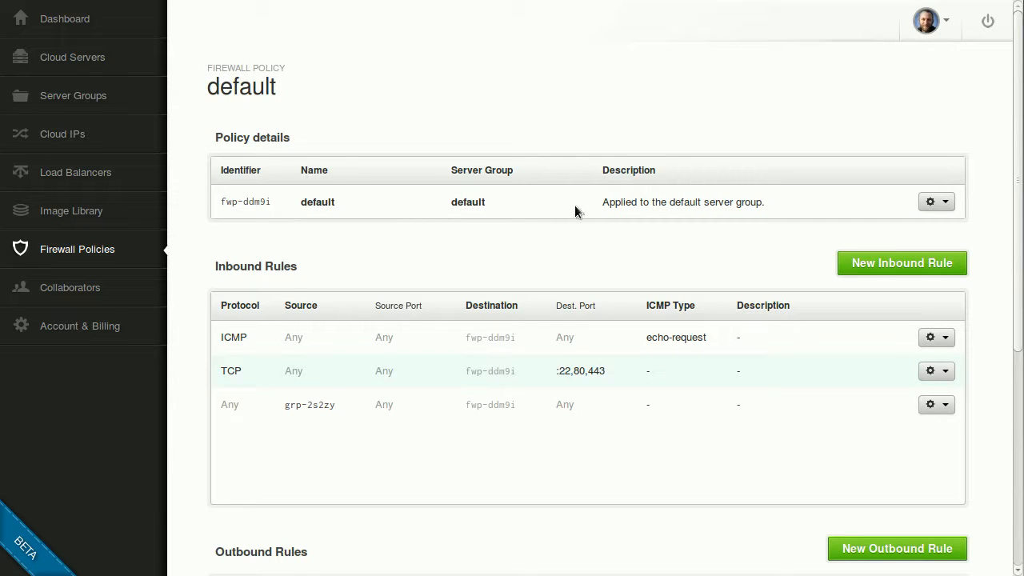
- Start a new server group named "admin access" with its firewall policy set to Create new
click(88, 99)
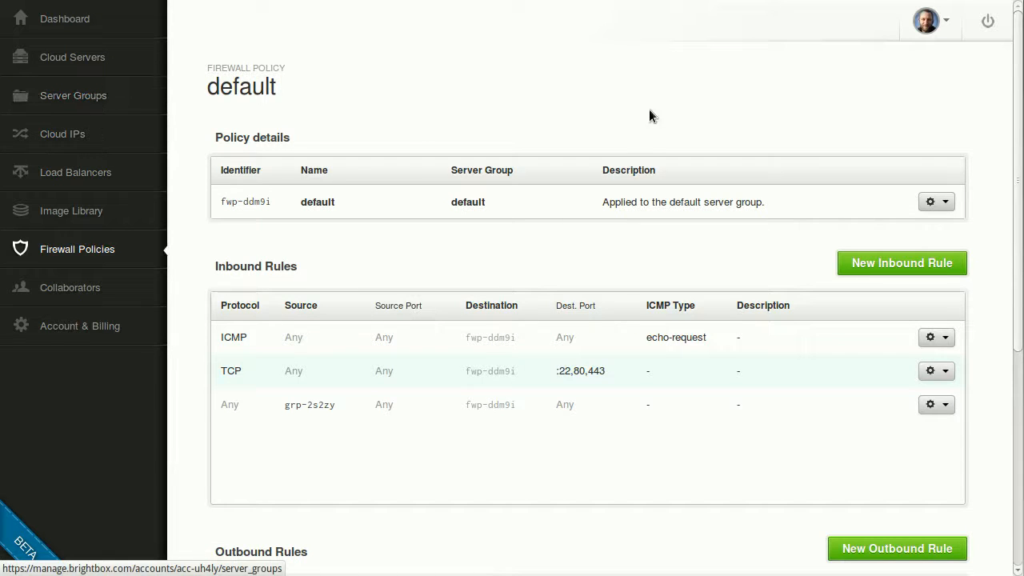
click(932, 98)
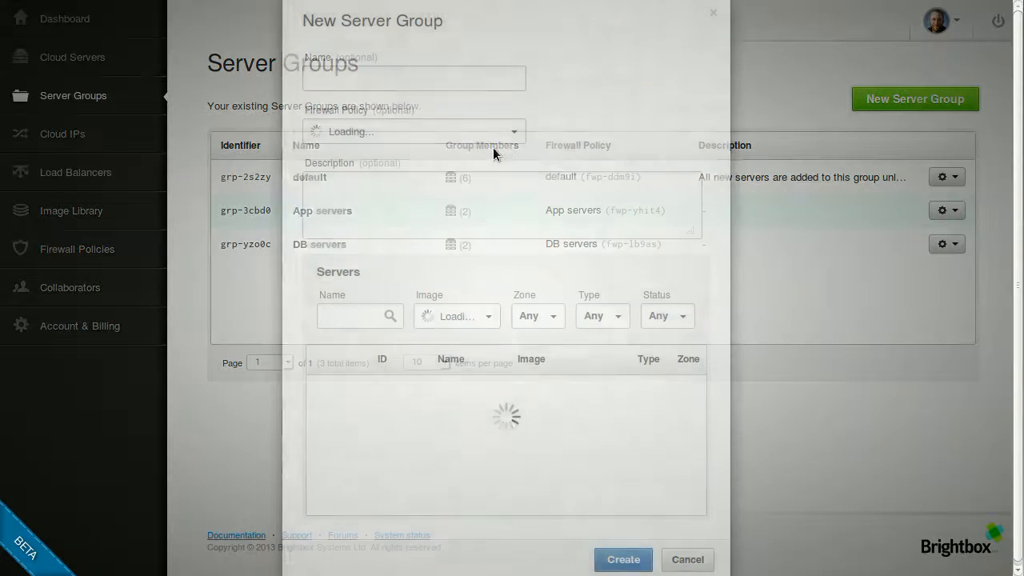
text(a)
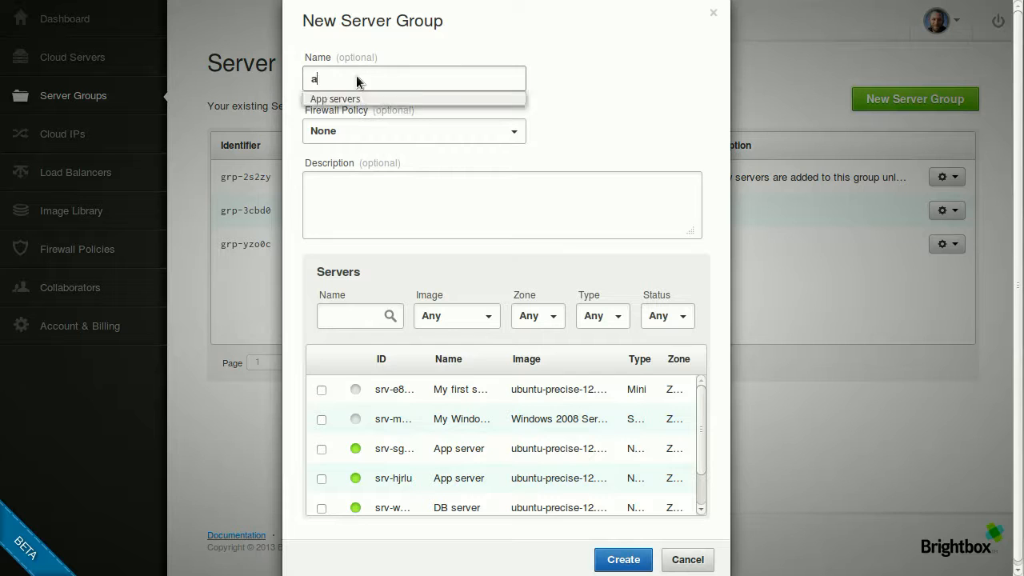
text(dmin access)
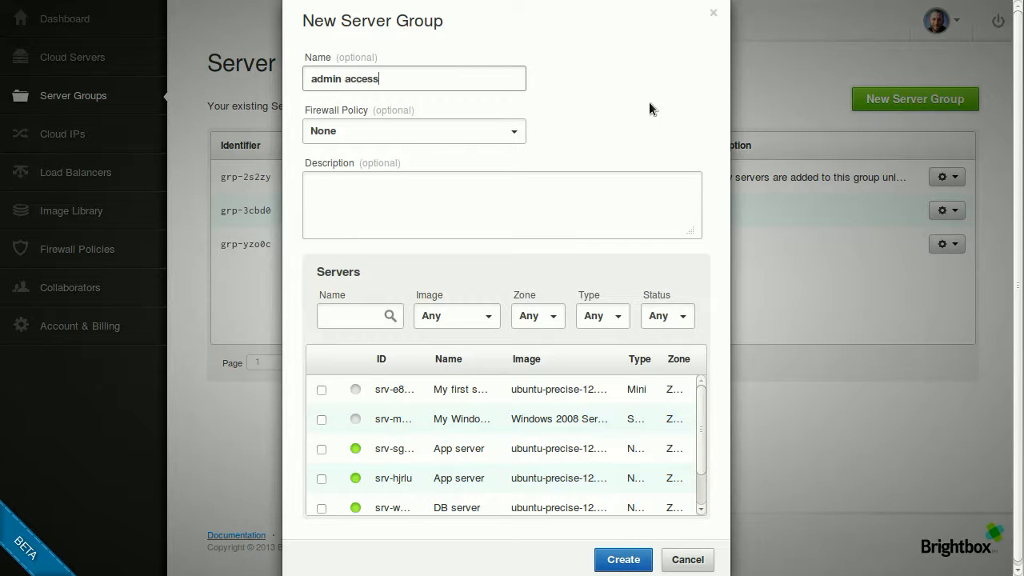
click(456, 134)
click(425, 175)
- Include both App server and both DB server machines as members and create the admin access group
click(321, 448)
click(322, 478)
scroll(324, 474, down, 1)
click(321, 471)
click(322, 501)
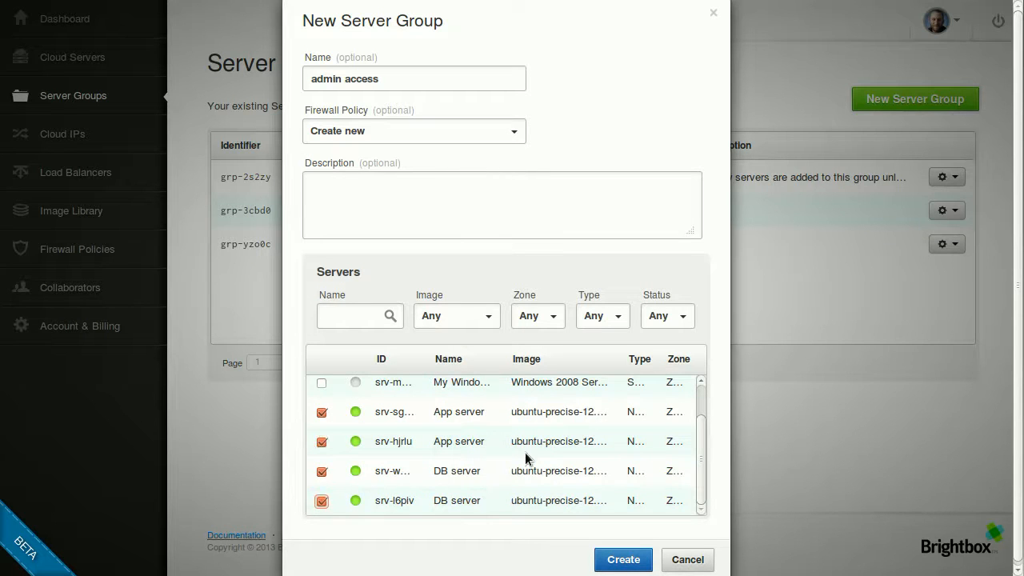
click(631, 557)
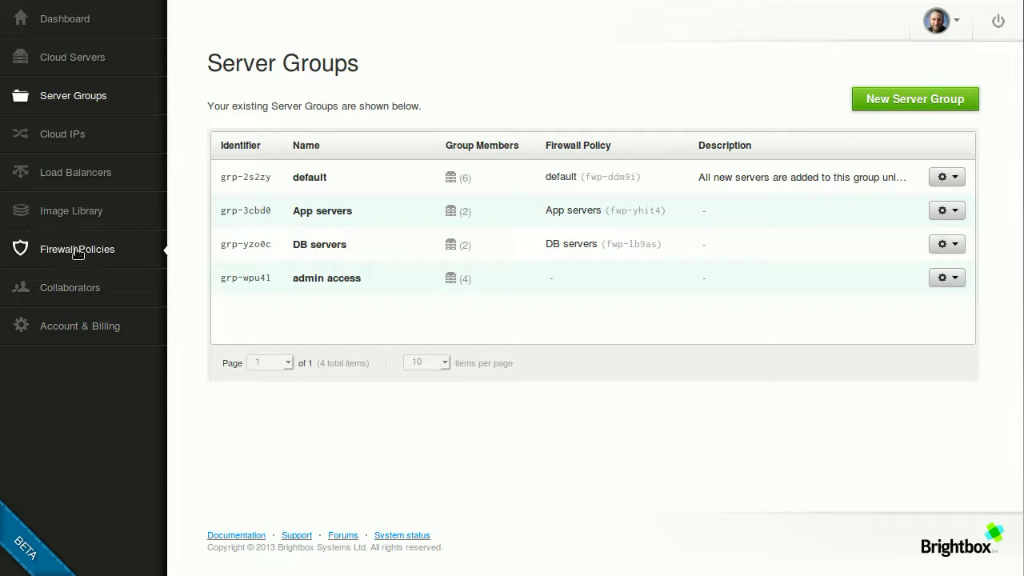
- Start a new inbound rule in the admin access firewall policy with the IPv4 source address 87.56.55.44
click(77, 251)
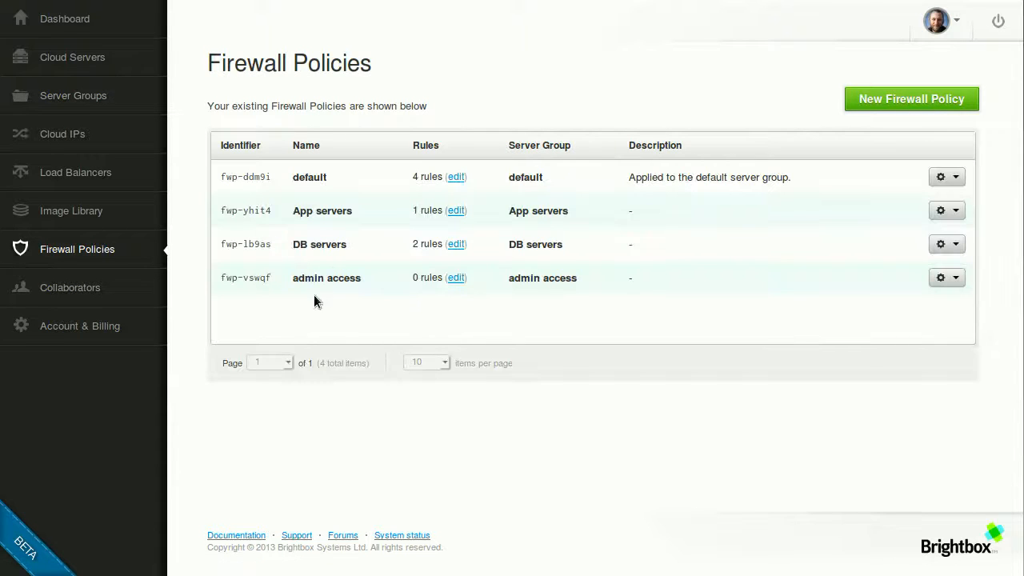
click(955, 278)
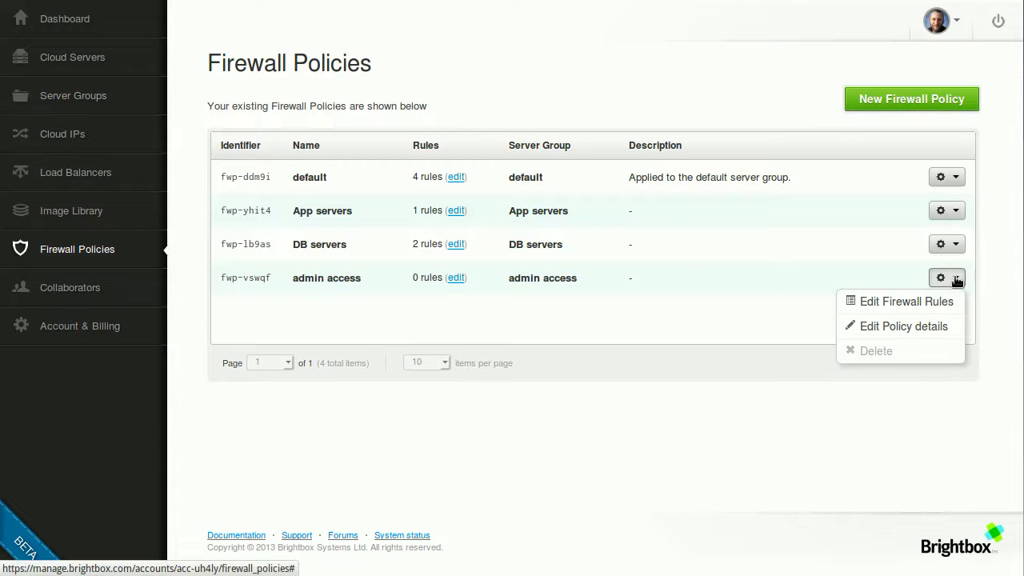
click(894, 304)
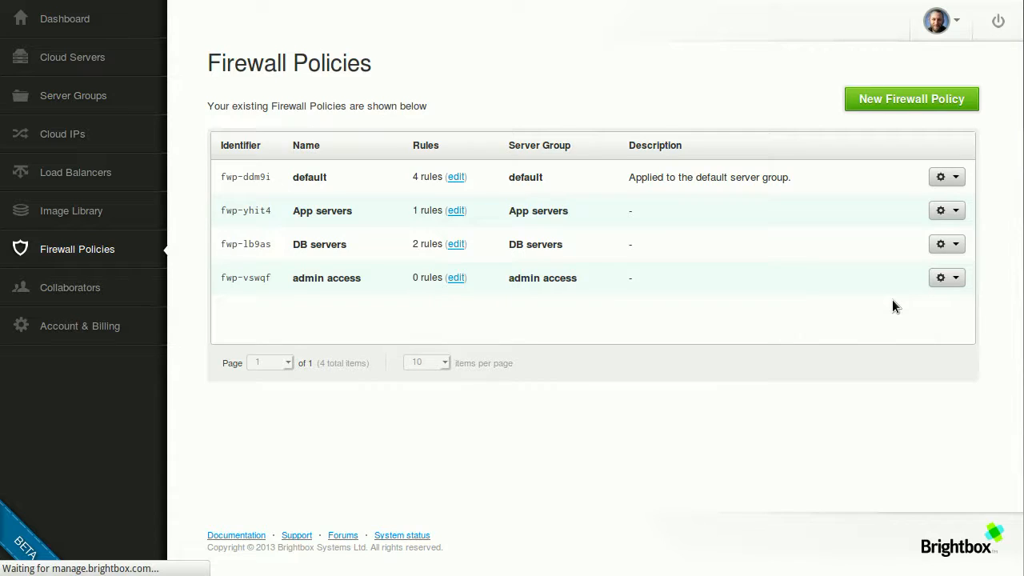
click(912, 264)
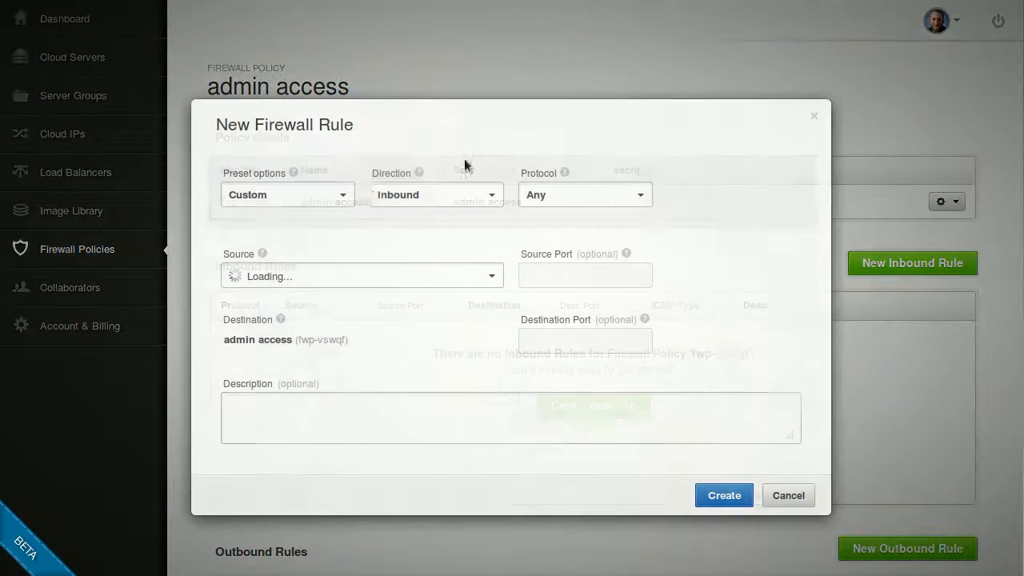
click(359, 282)
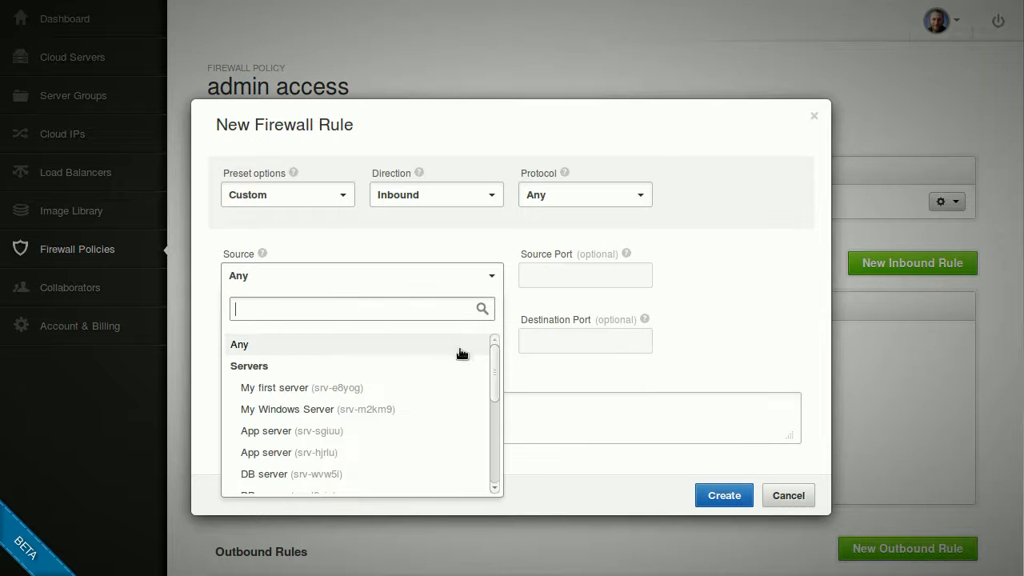
drag(497, 355, 478, 475)
click(359, 478)
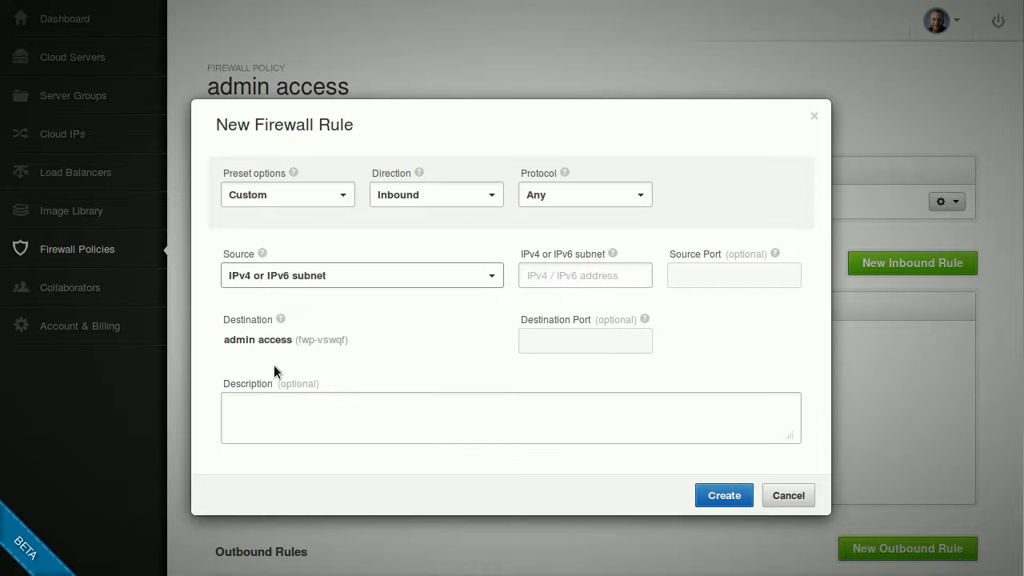
click(538, 277)
text(87.56.55.44)
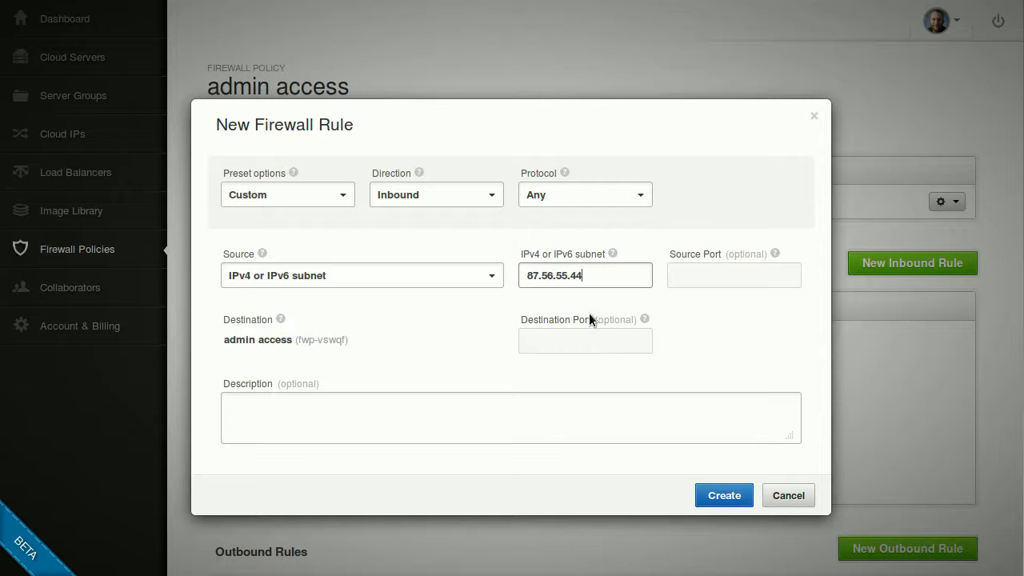
- Set the rule's protocol to TCP and destination port to 22, and create the rule
click(566, 195)
click(574, 240)
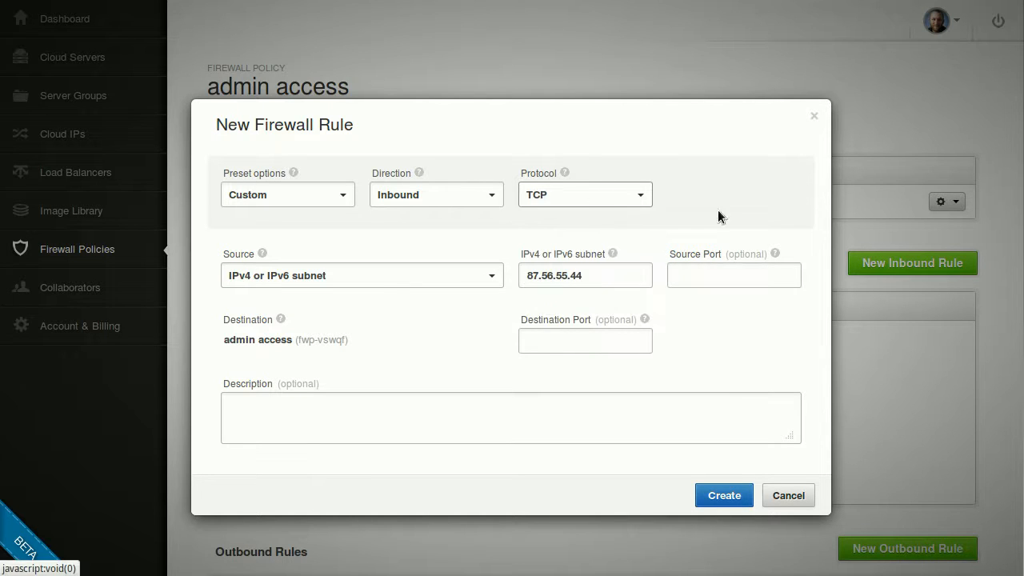
click(570, 342)
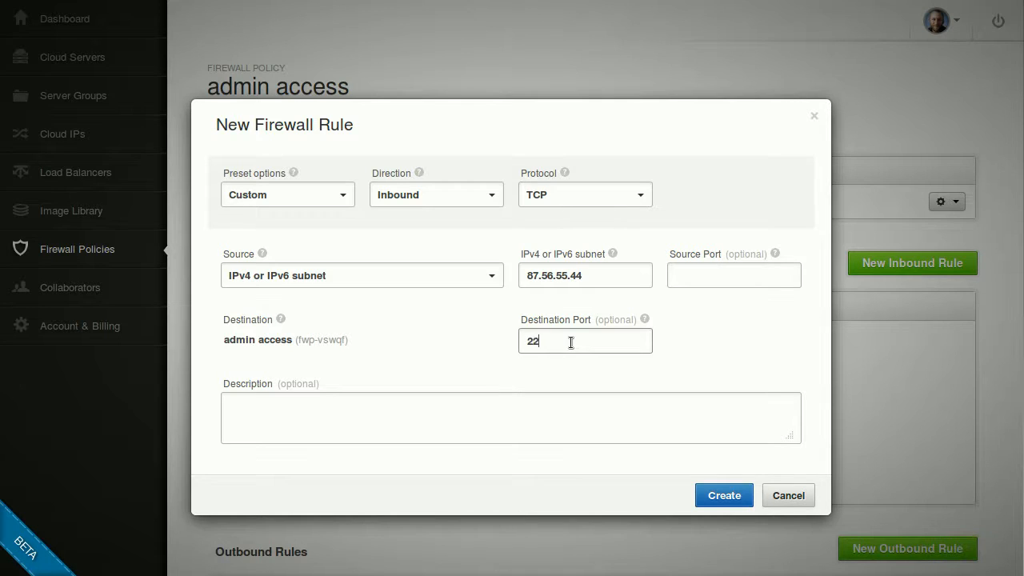
click(310, 233)
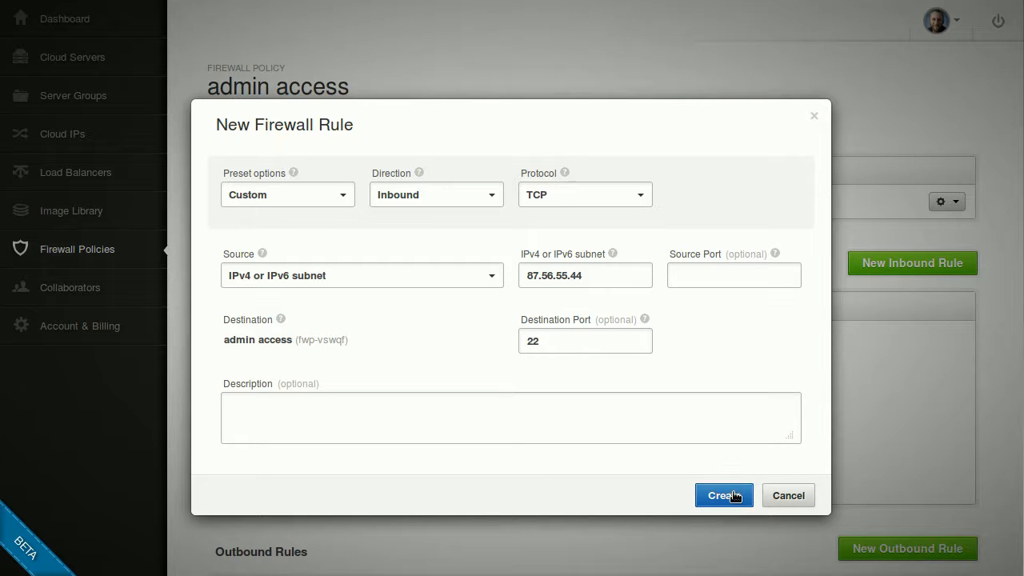
click(734, 497)
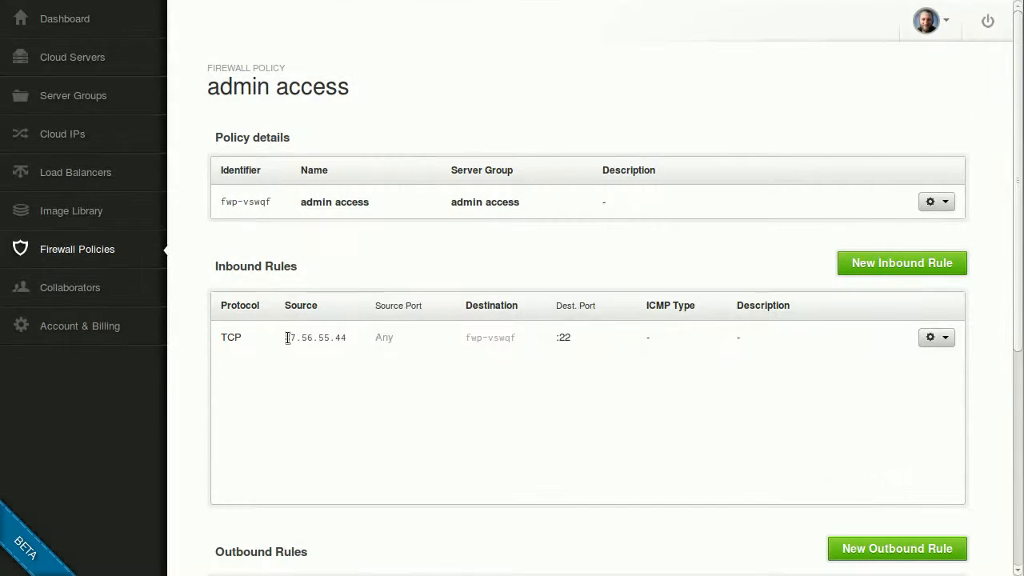
drag(287, 337, 359, 350)
click(372, 402)
- Remove both App server and both DB server machines from the default server group and save the change
click(74, 97)
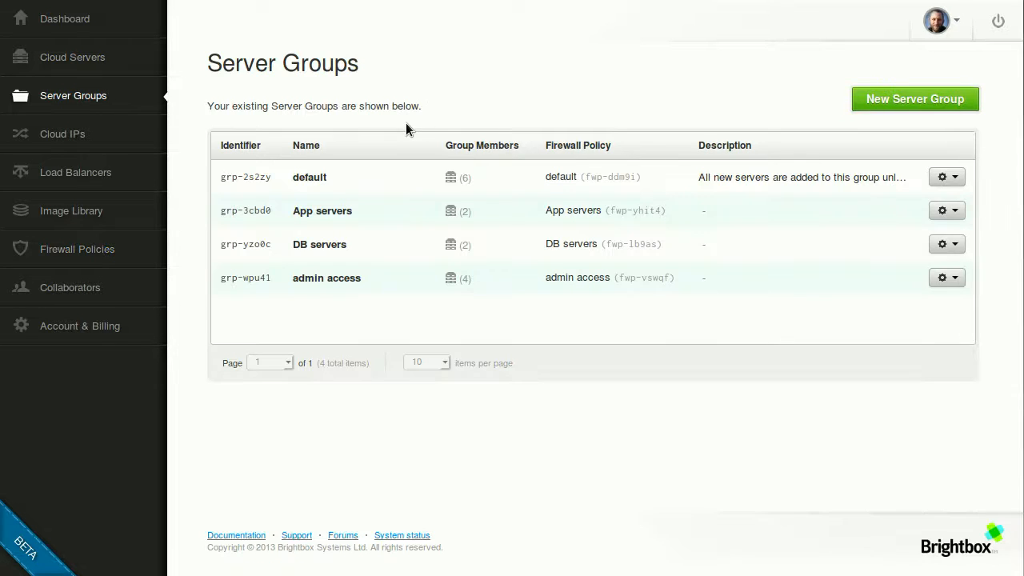
click(942, 178)
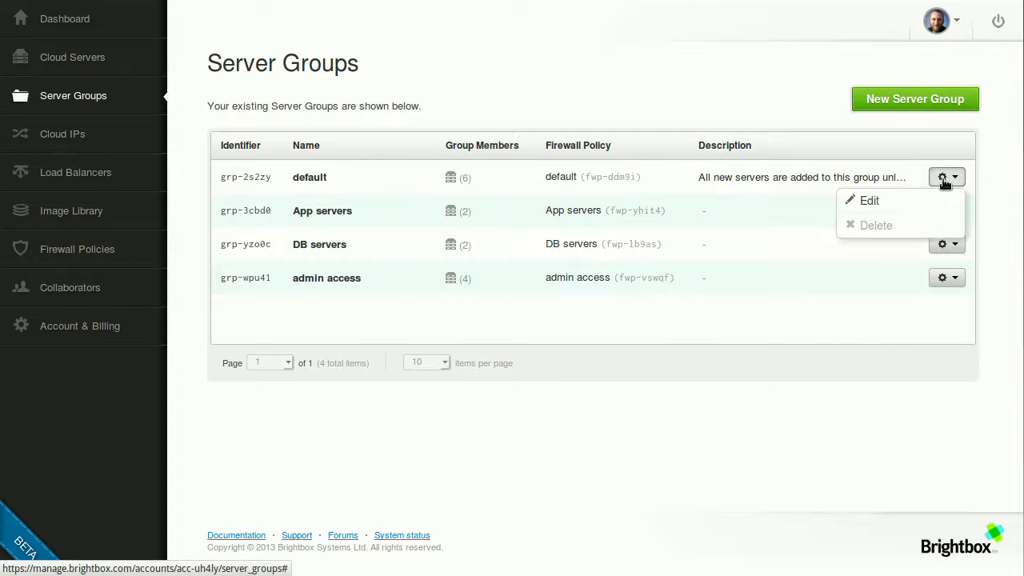
click(916, 205)
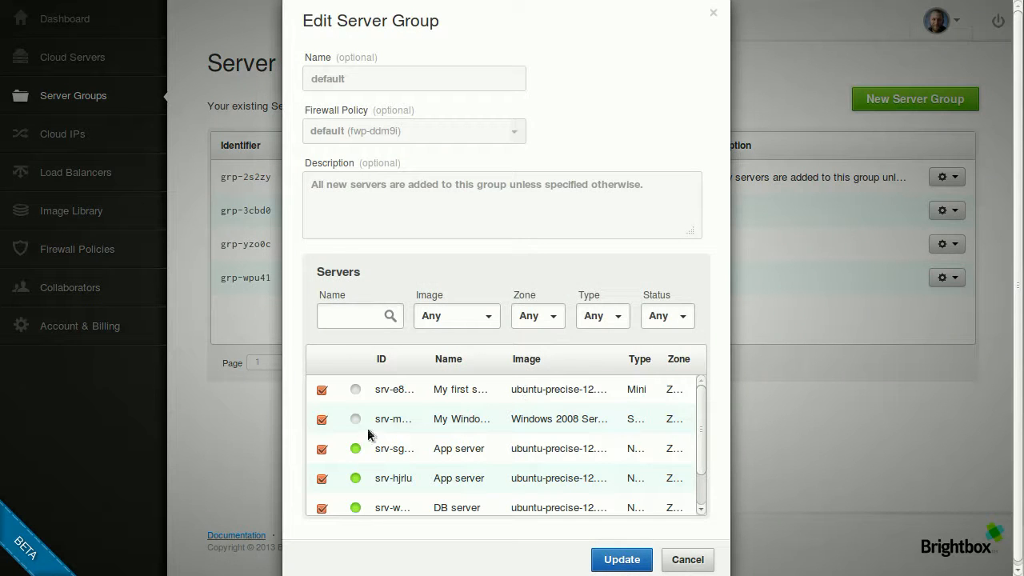
click(321, 448)
click(321, 478)
scroll(323, 478, down, 1)
click(321, 471)
click(323, 500)
click(631, 559)
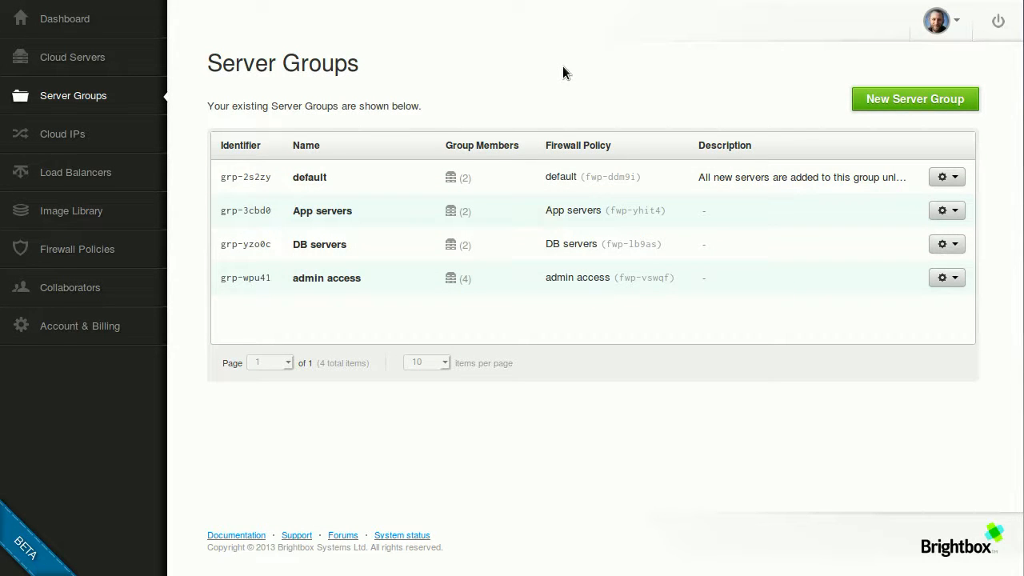
- Start a new Nano cloud server named "App server" using the 32-bit ubuntu-precise-12.04-i386-server image
click(80, 58)
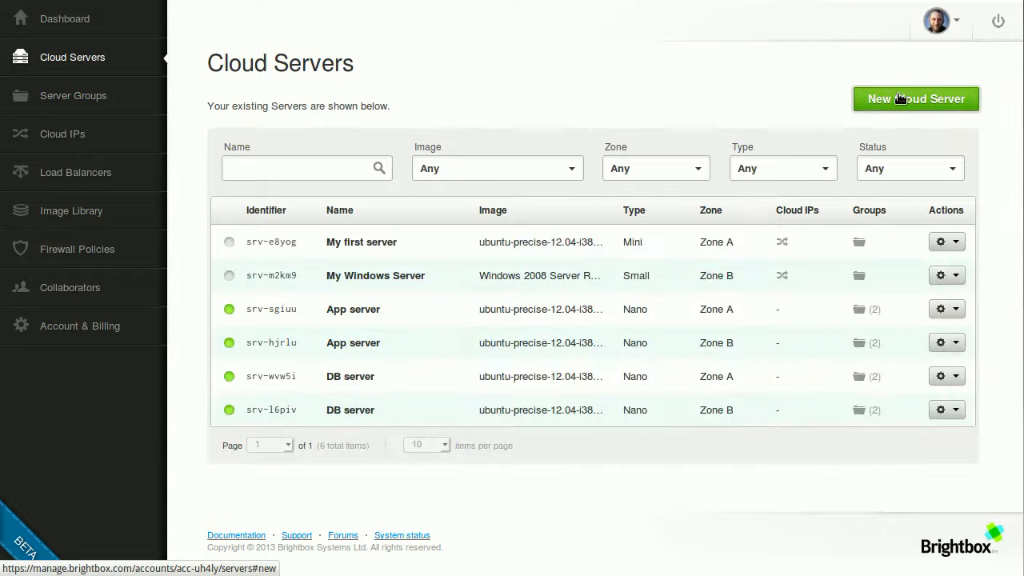
click(896, 103)
click(219, 186)
text(Ap)
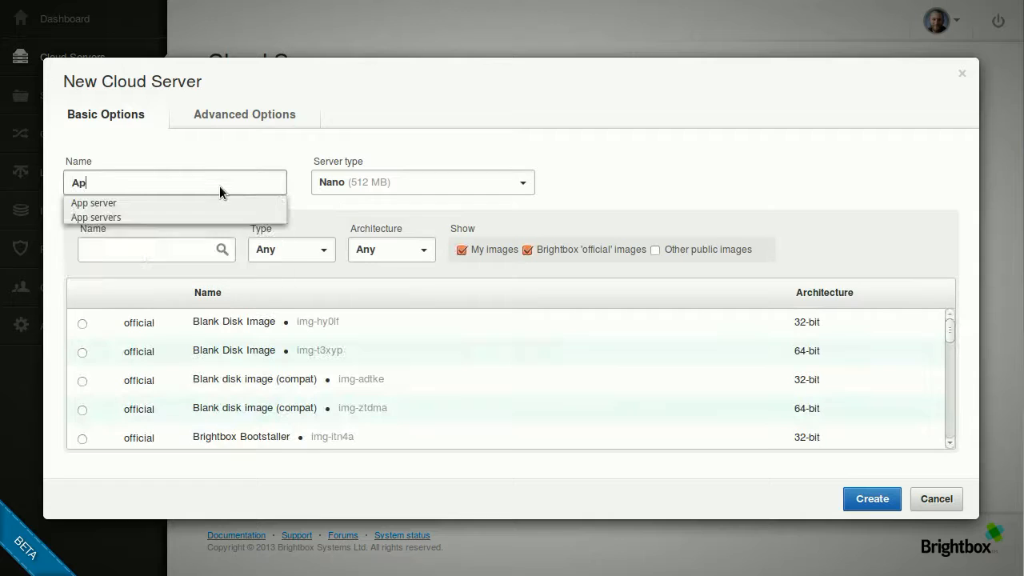
text(p server)
click(346, 148)
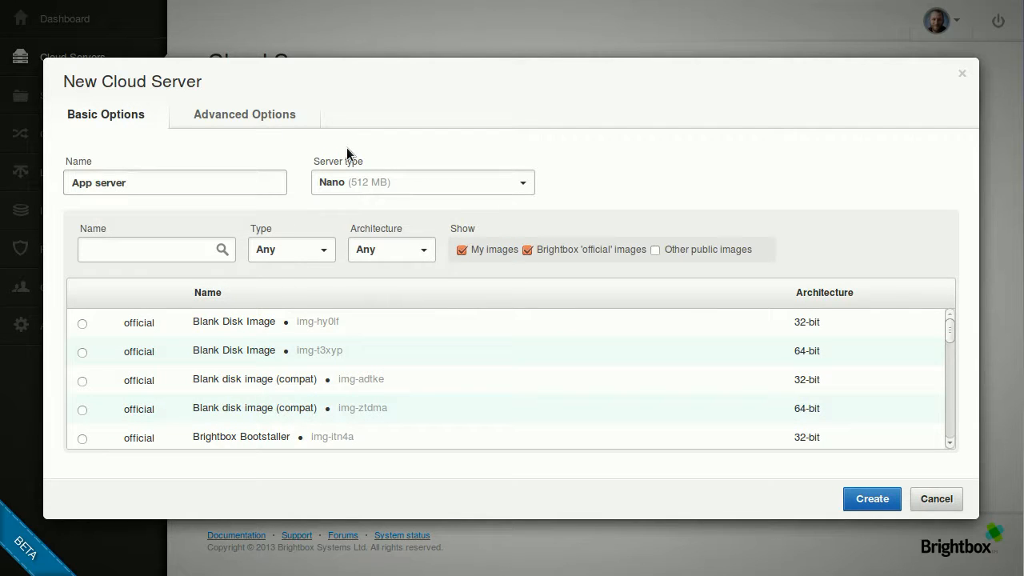
click(163, 255)
text(preci)
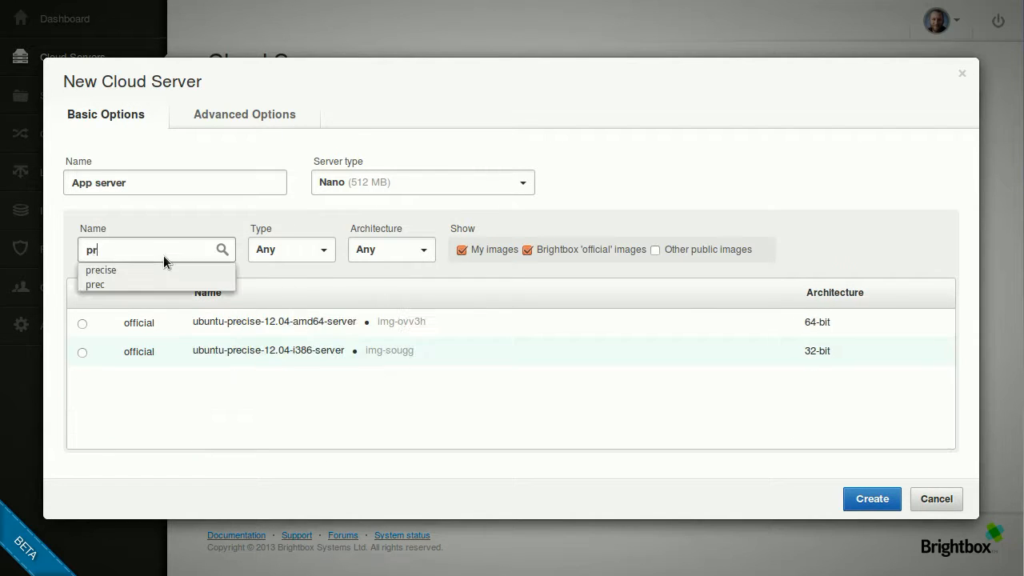
click(79, 351)
- Replace the new server's default group with the admin access and App servers groups, and create the server
click(275, 109)
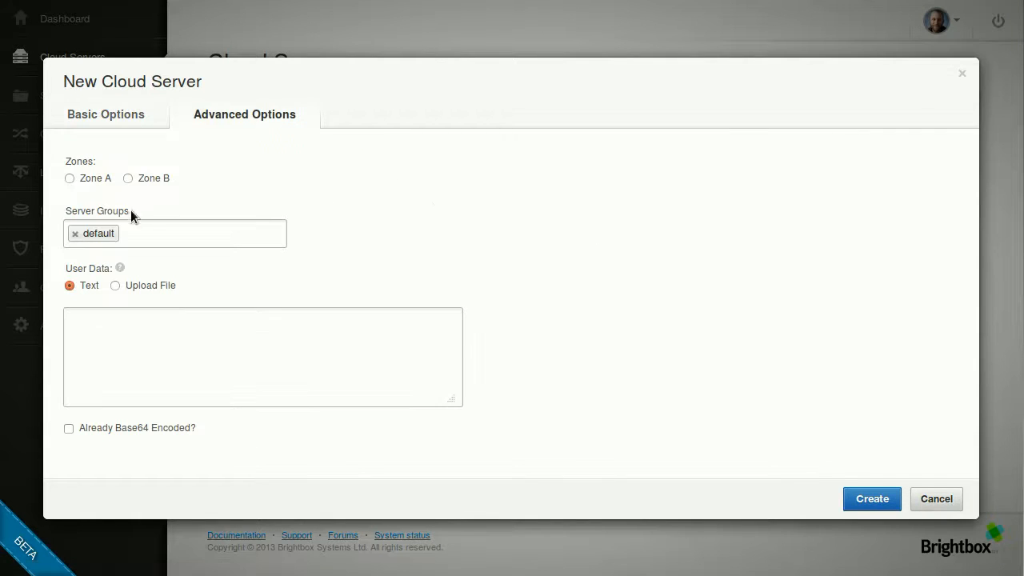
click(152, 233)
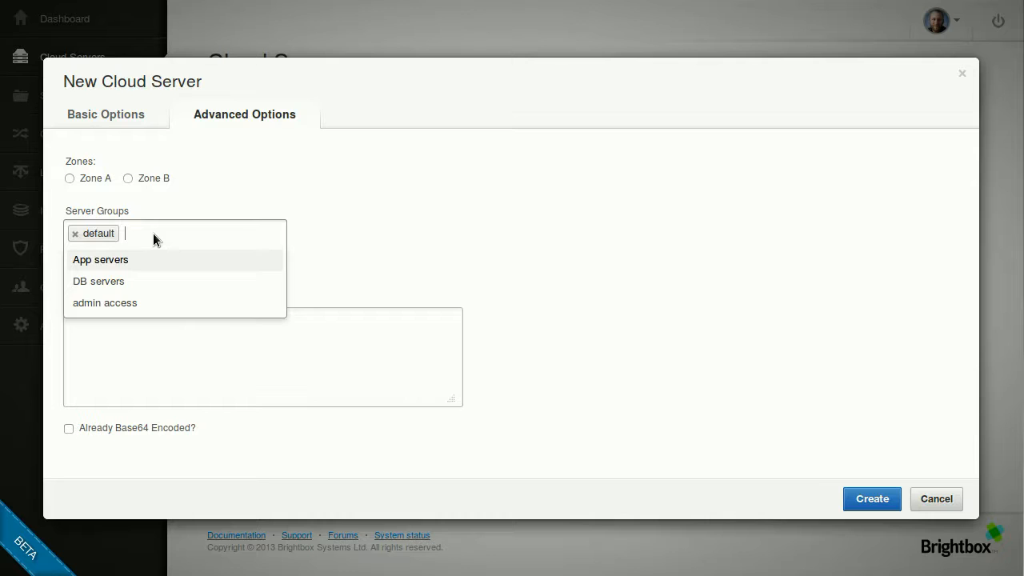
key(BackSpace)
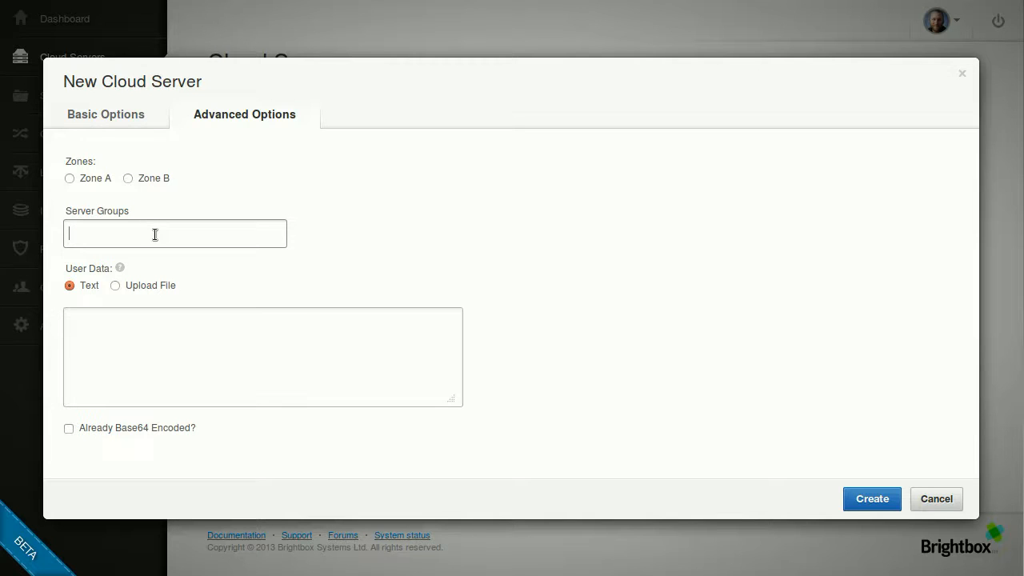
text(admin)
click(164, 258)
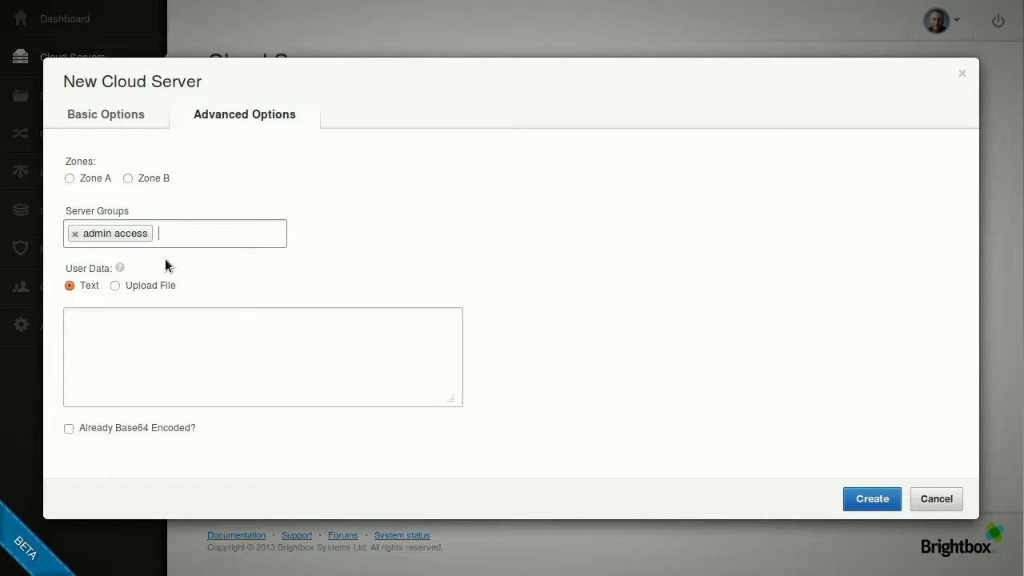
text(app)
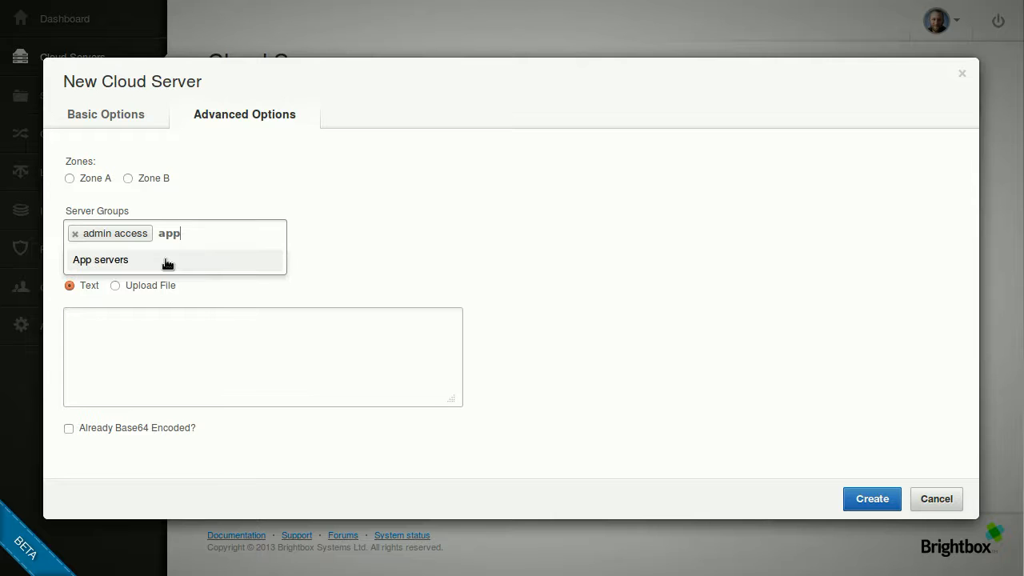
click(167, 261)
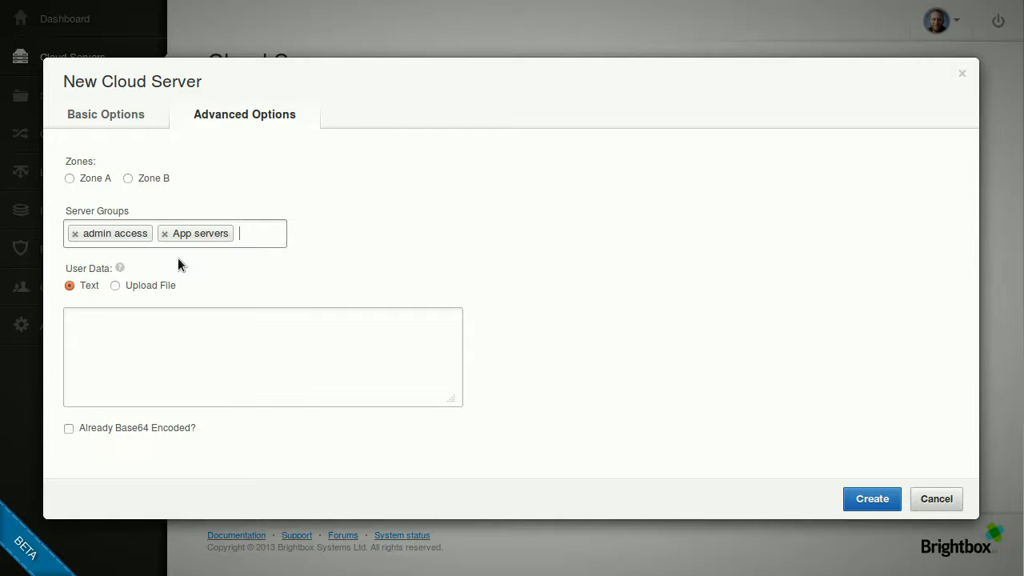
click(864, 495)
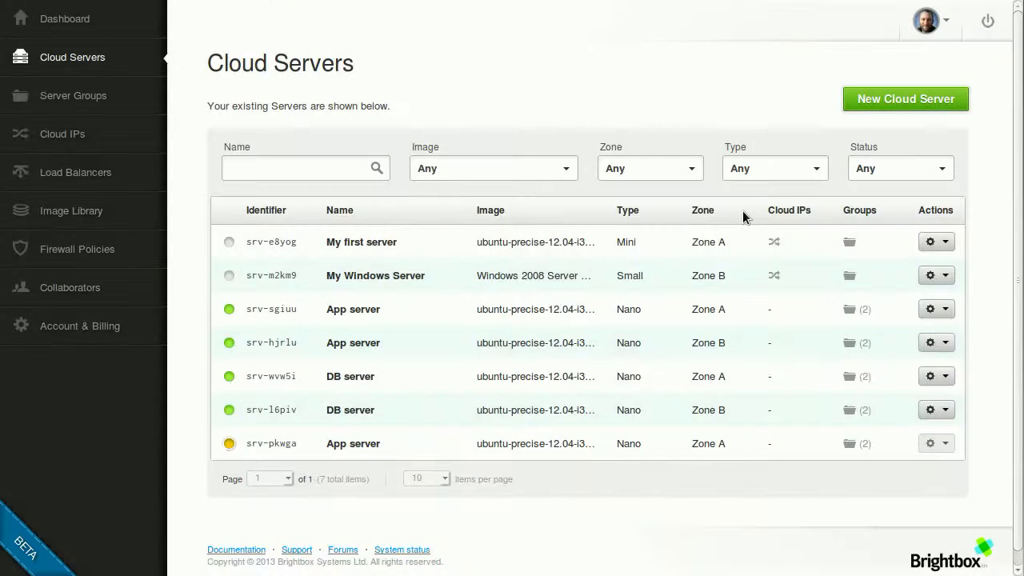